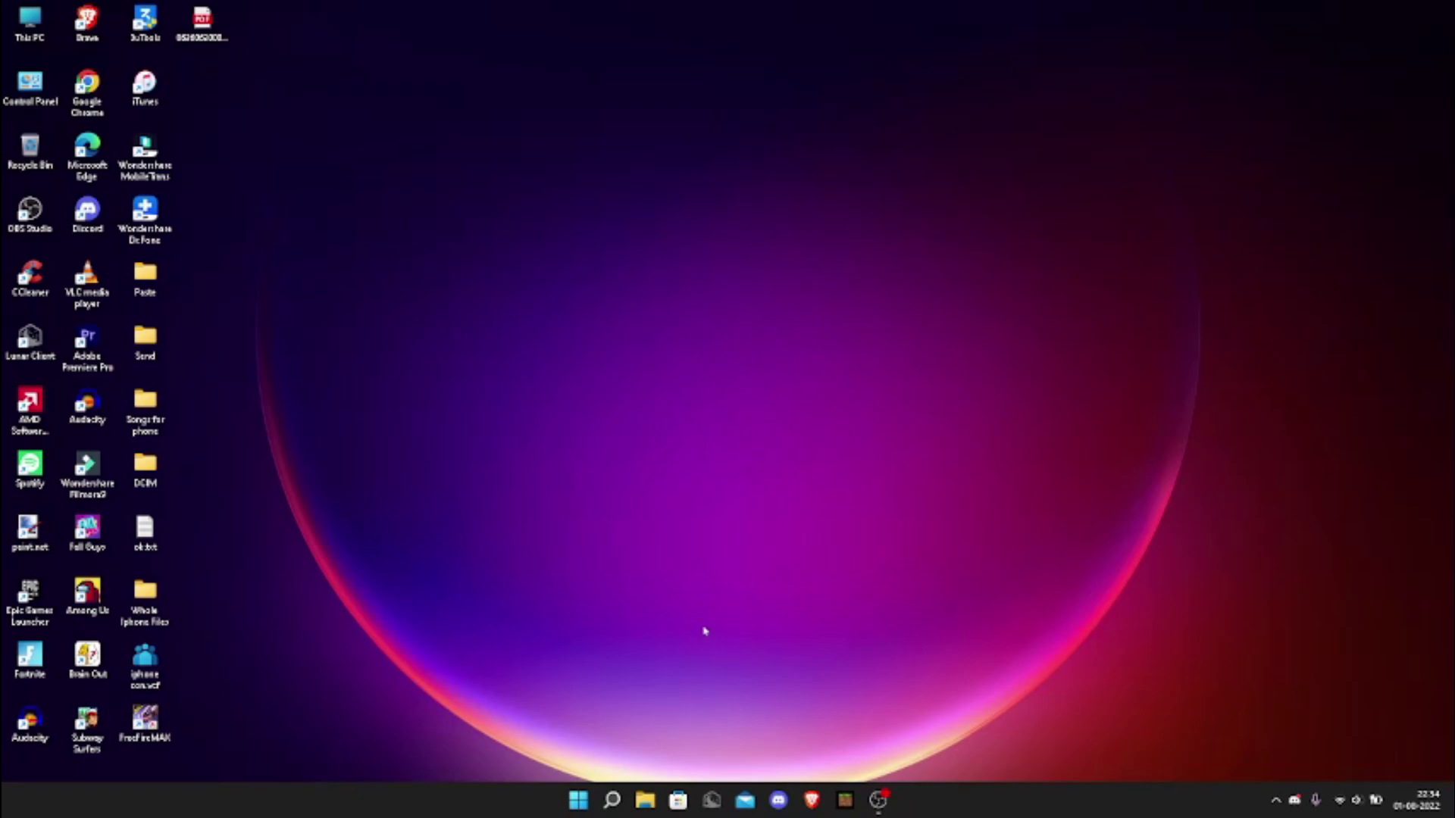
Step: Launch Google Chrome and search for '3utools download'
key("super")
type("chro")
key("Return")
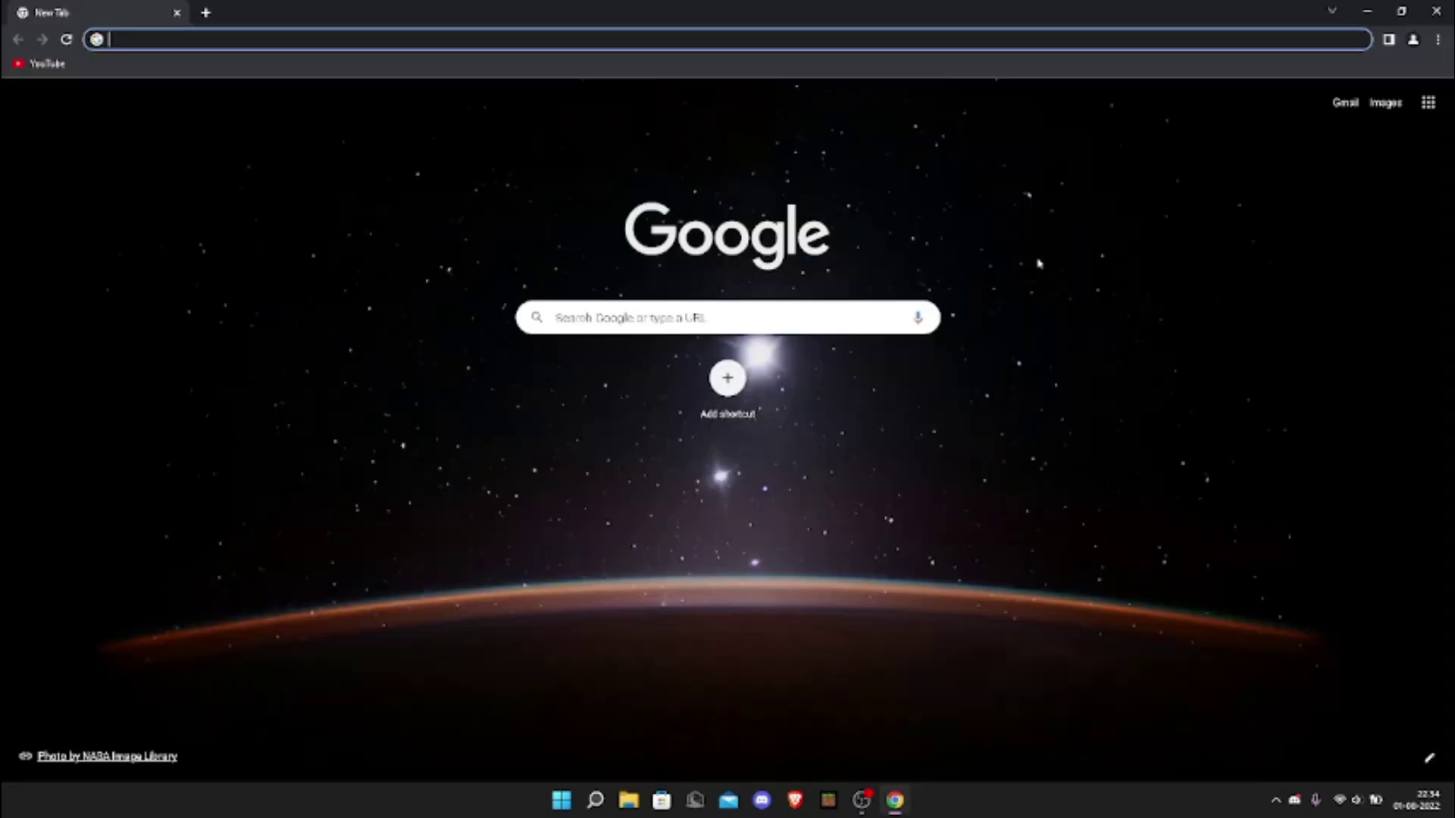
type("3utools")
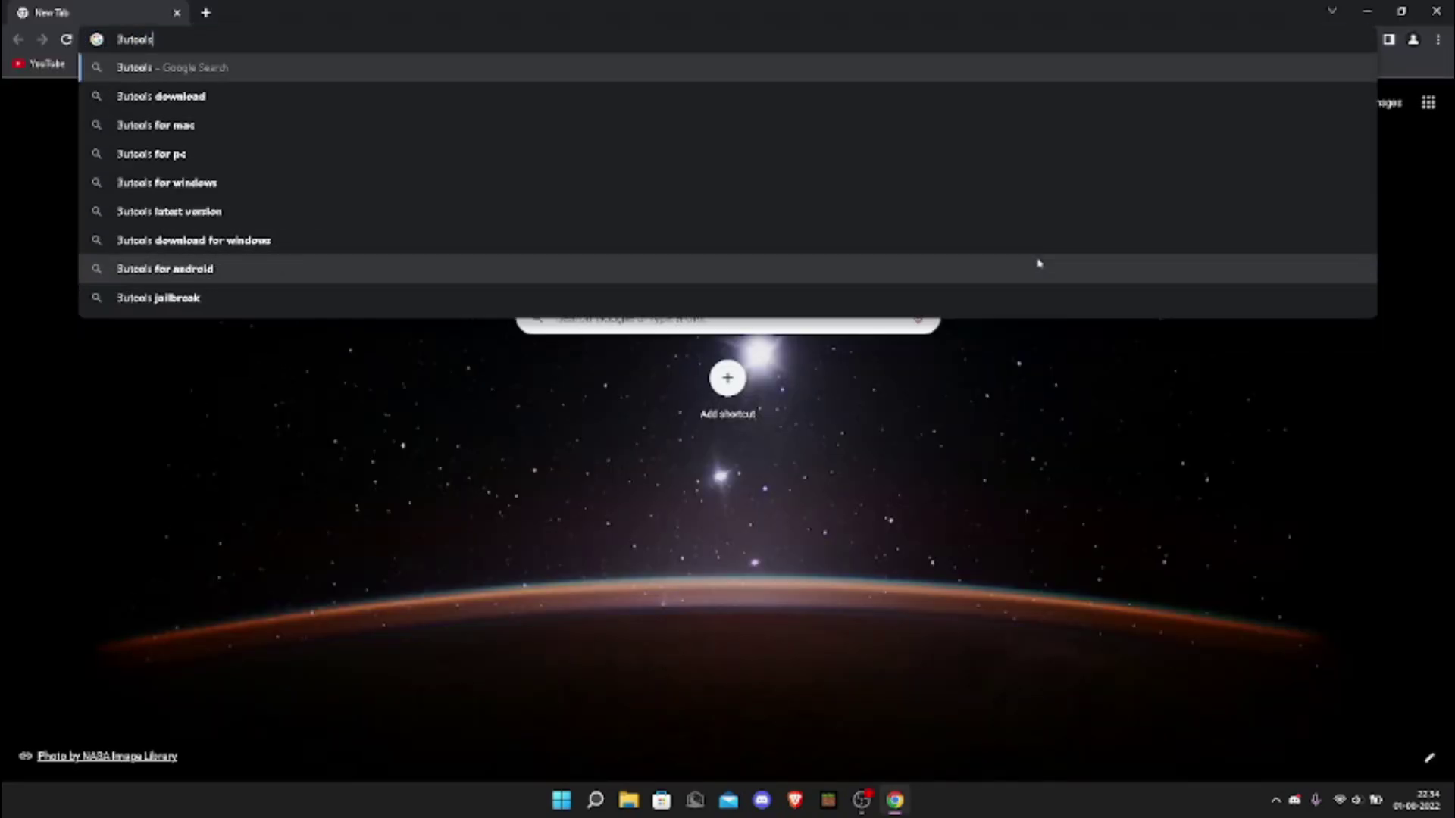
type(" down")
key("Return")
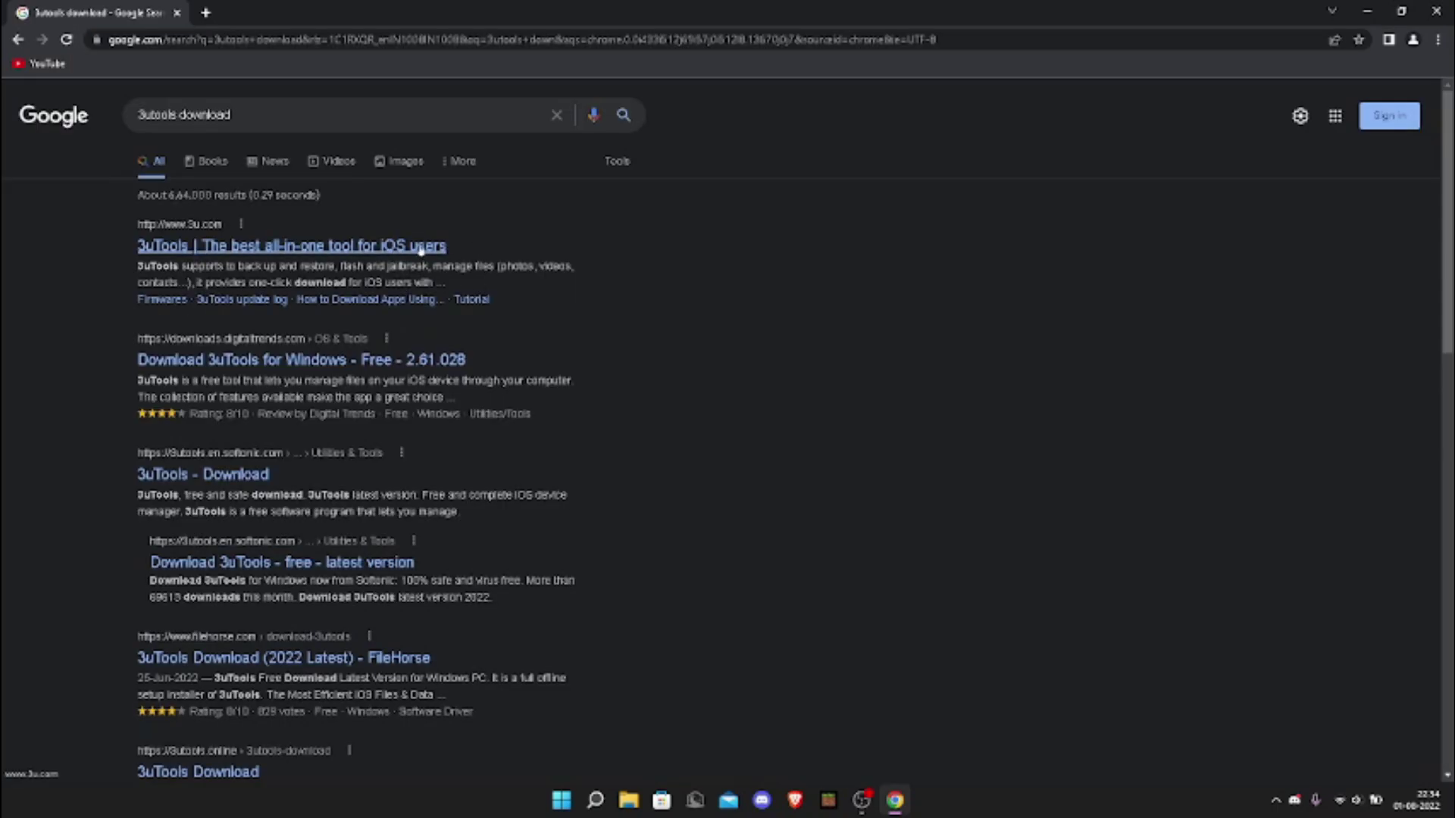
Step: Open 3u.com, start the 3uTools installer download, cancel it, and close Chrome
left_click(421, 247)
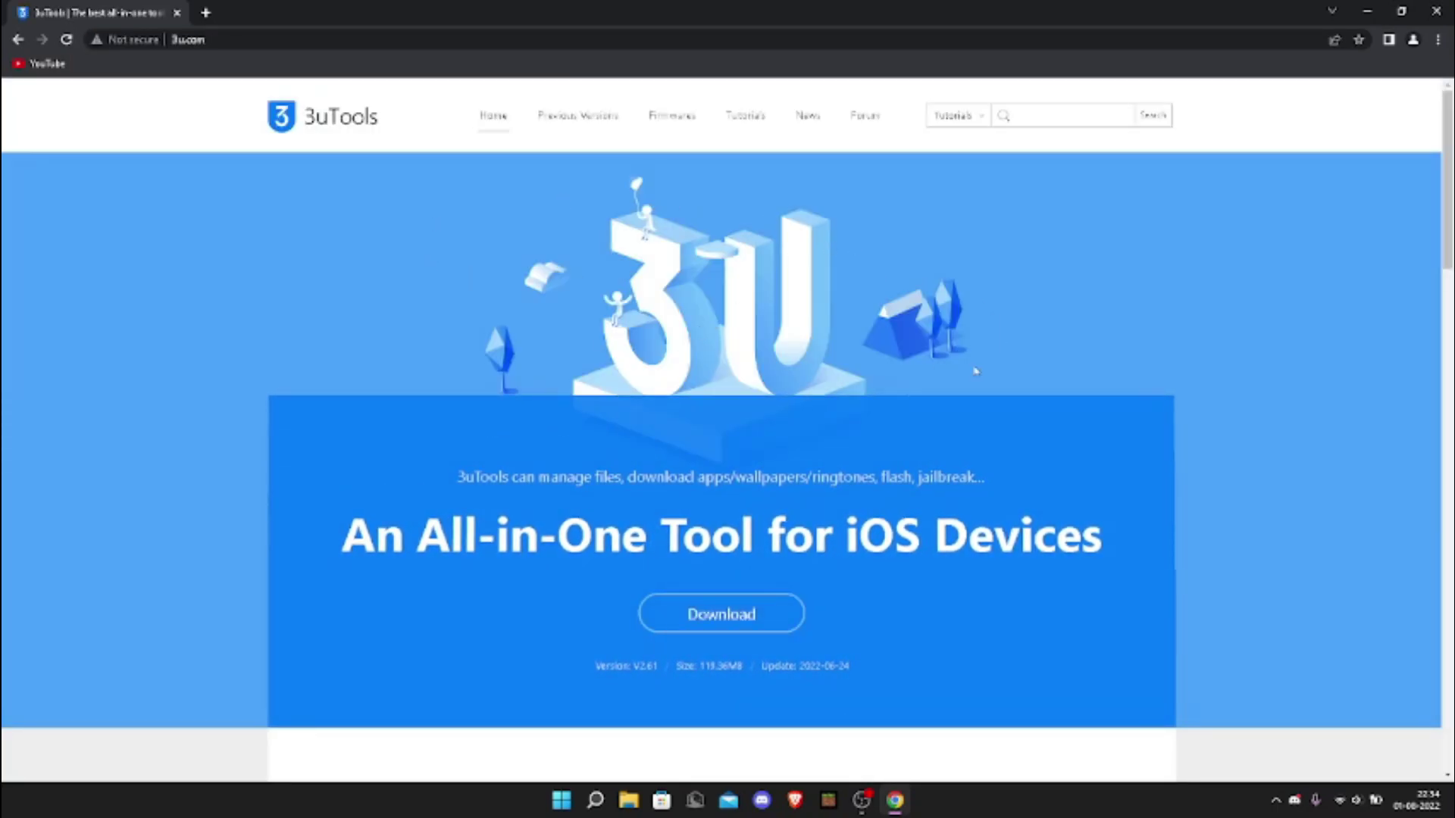
left_click(712, 615)
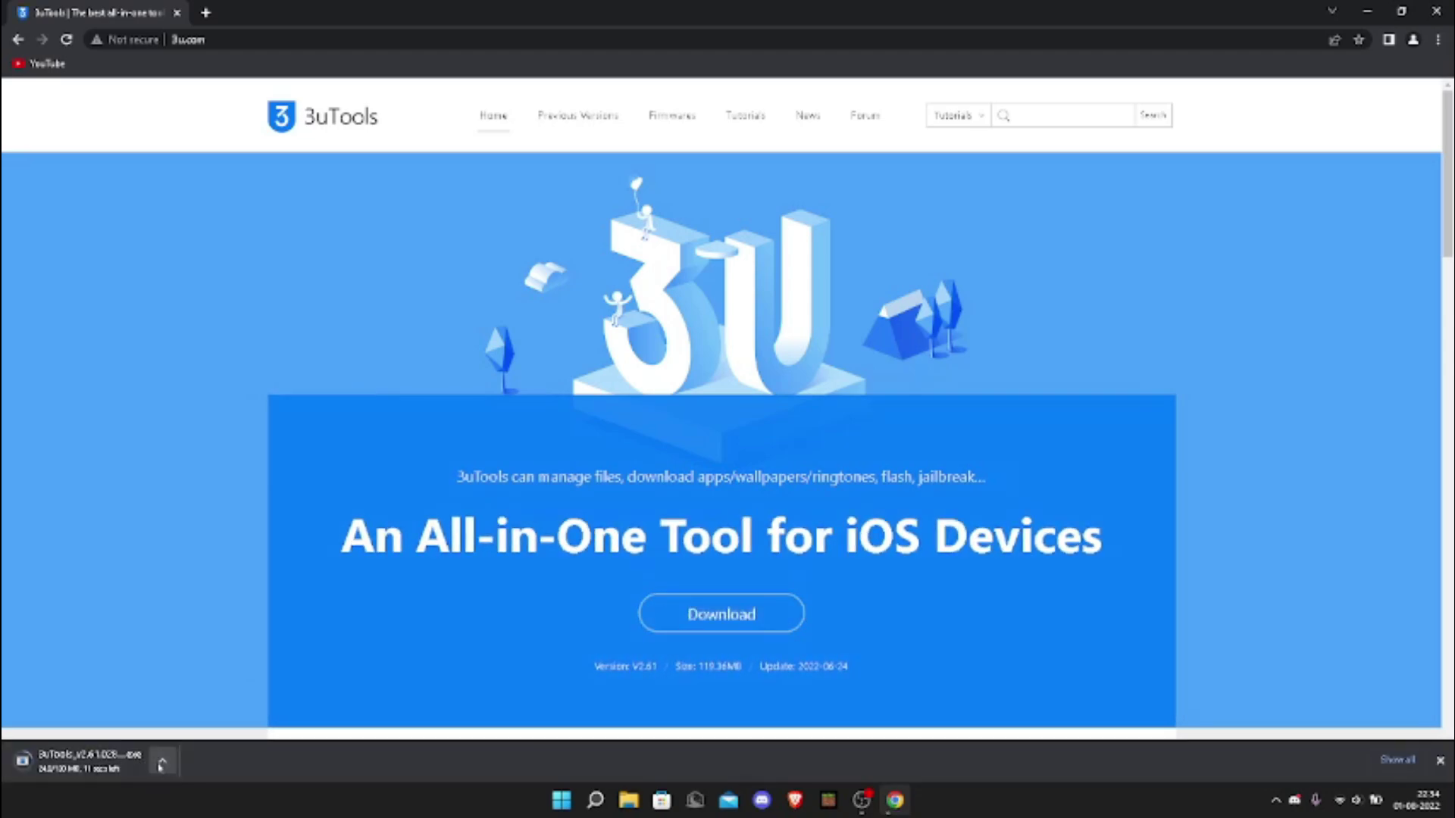
left_click(162, 763)
left_click(186, 734)
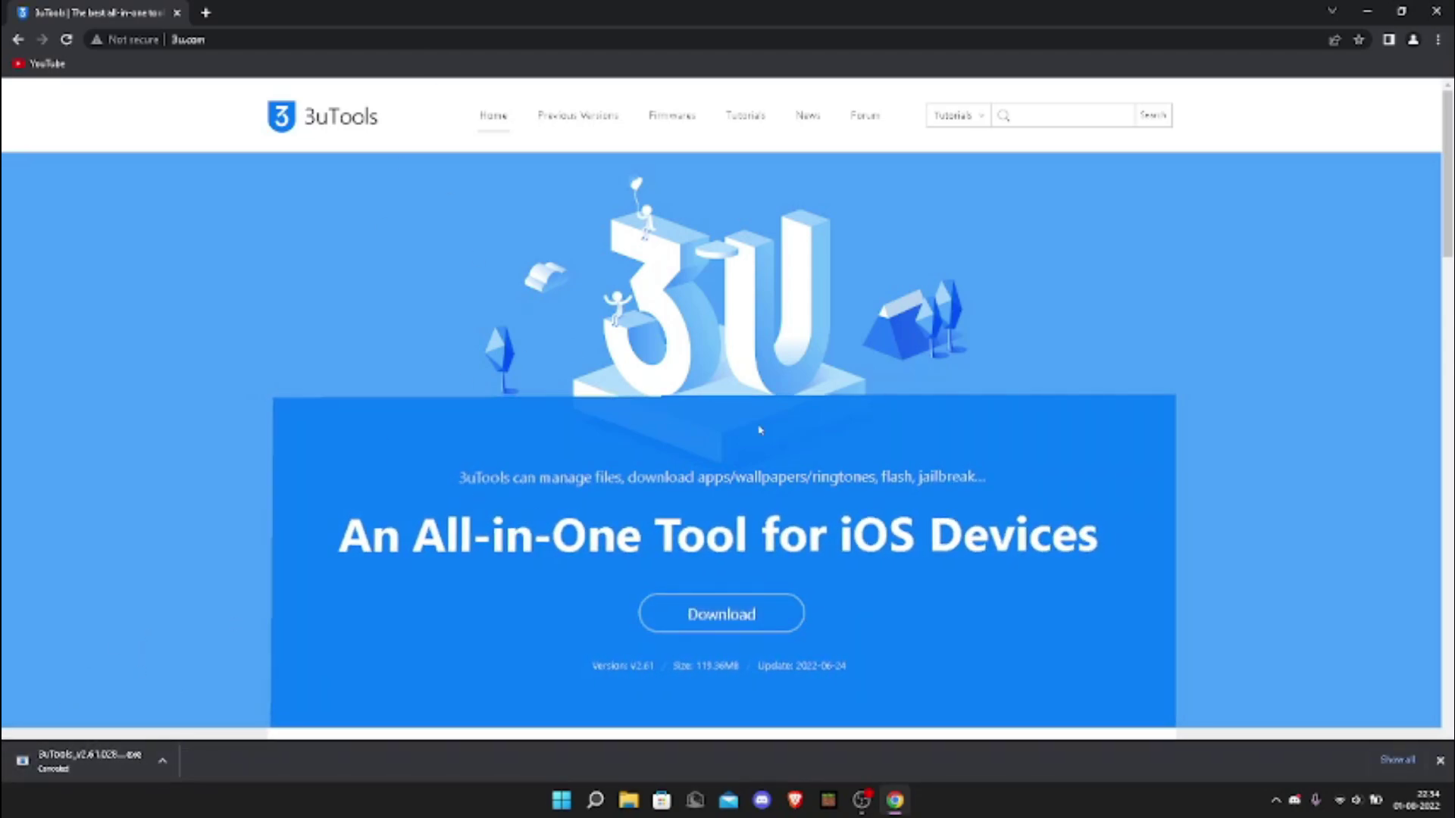
key("alt+F4")
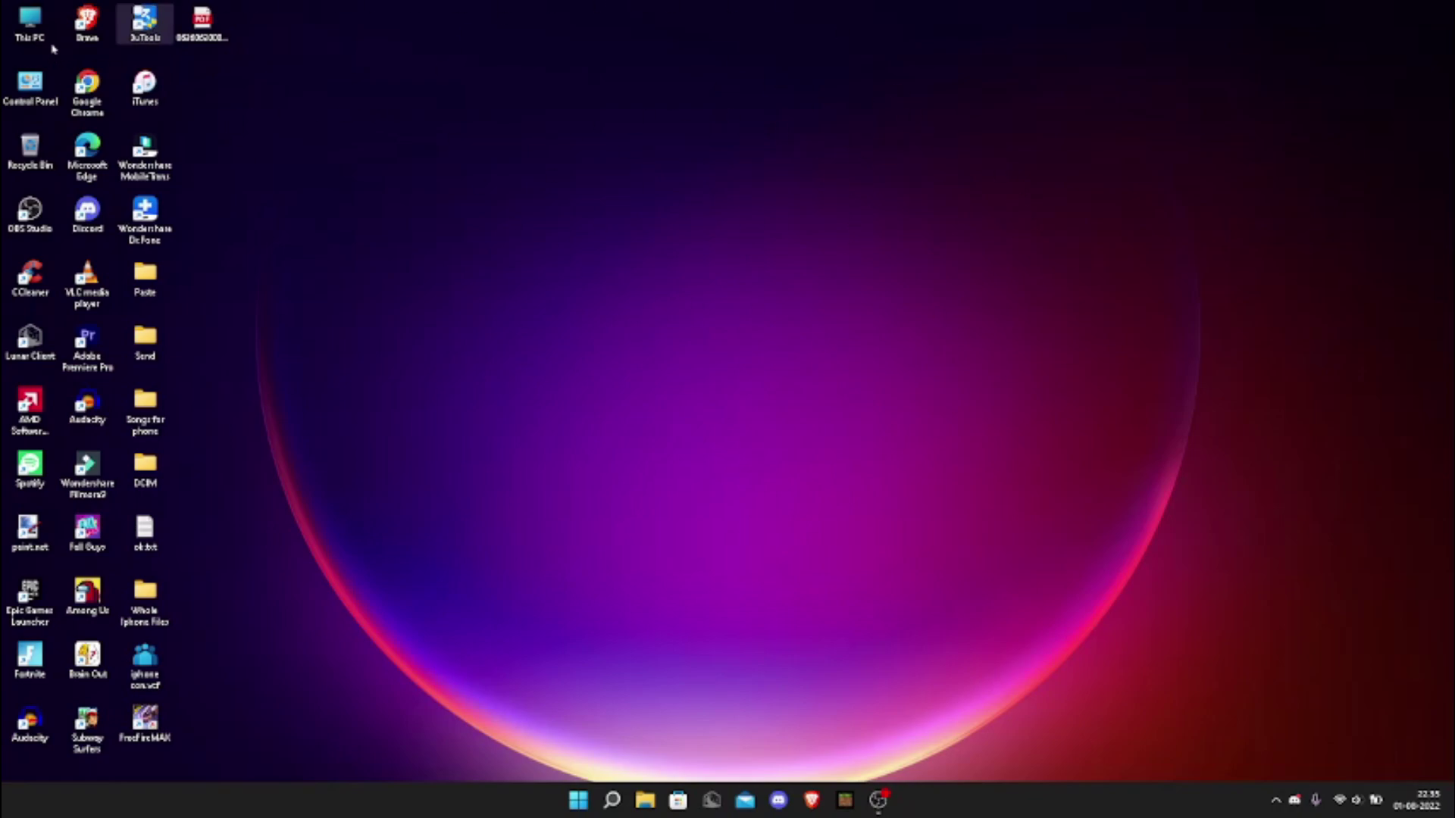
Step: Launch 3uTools from its desktop icon and approve the administrator prompt
double_click(145, 23)
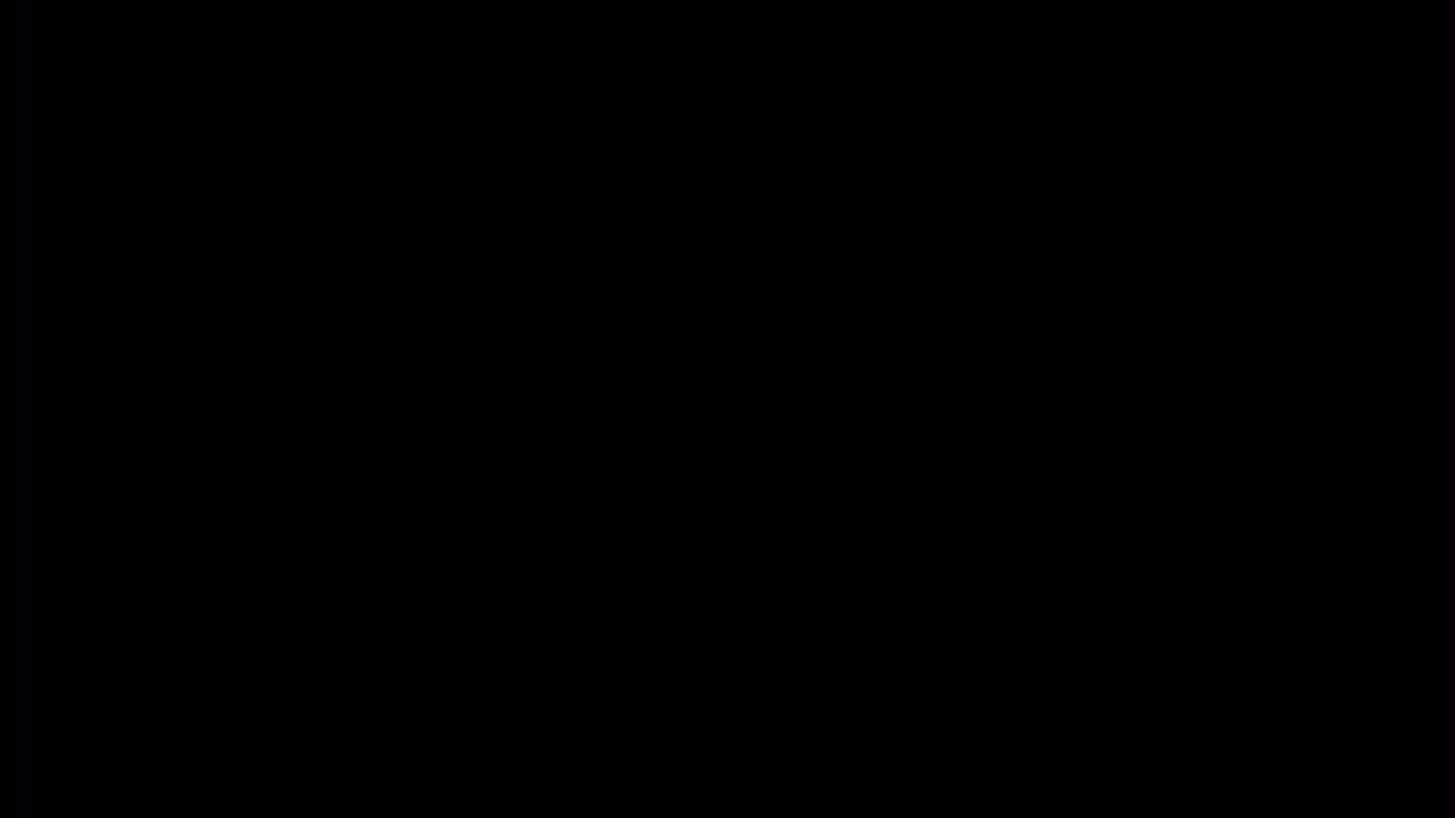
left_click(805, 445)
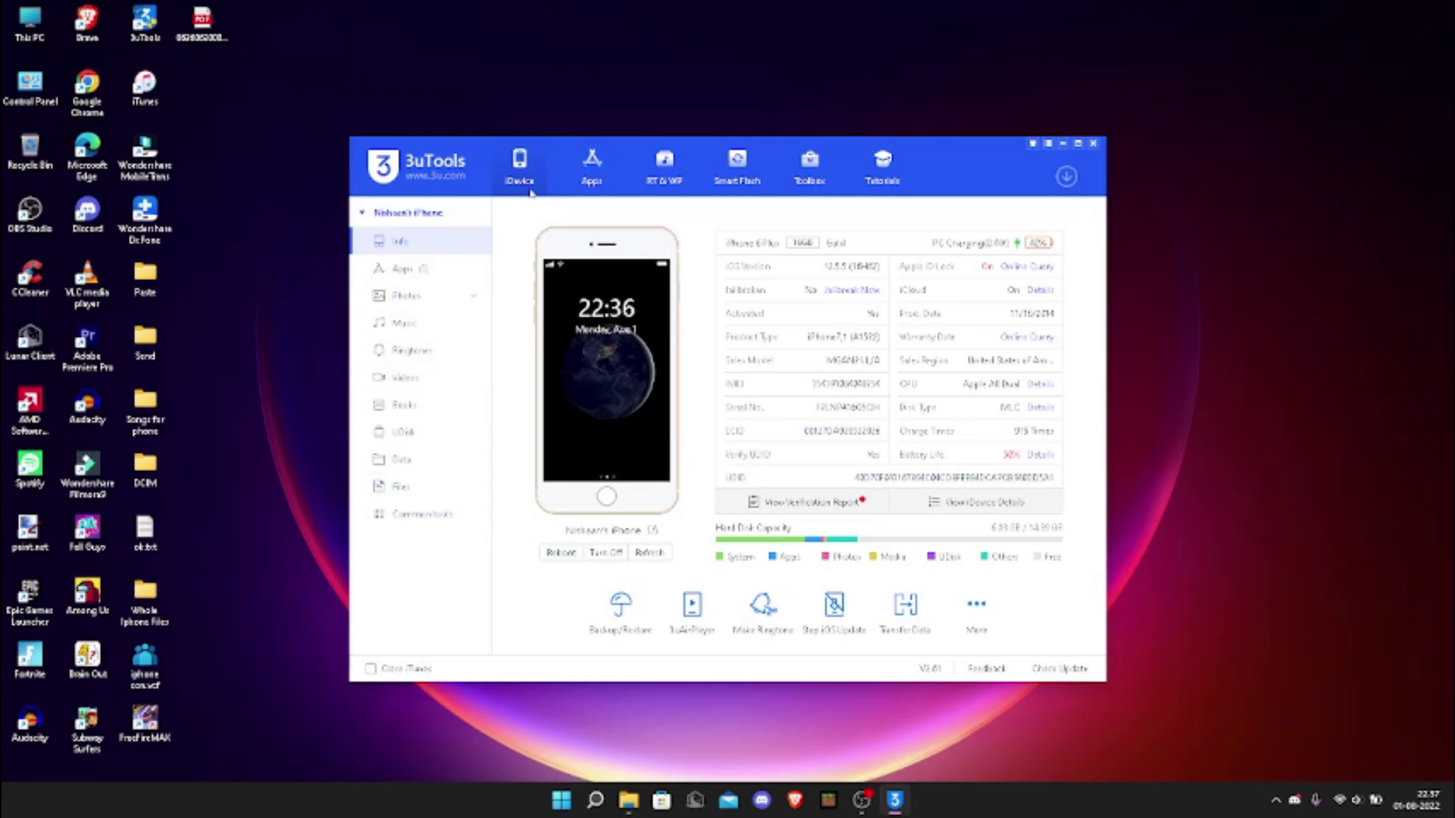
Step: Run a full iPhone backup from Toolbox > Backup/Restore and confirm it when finished
left_click(809, 168)
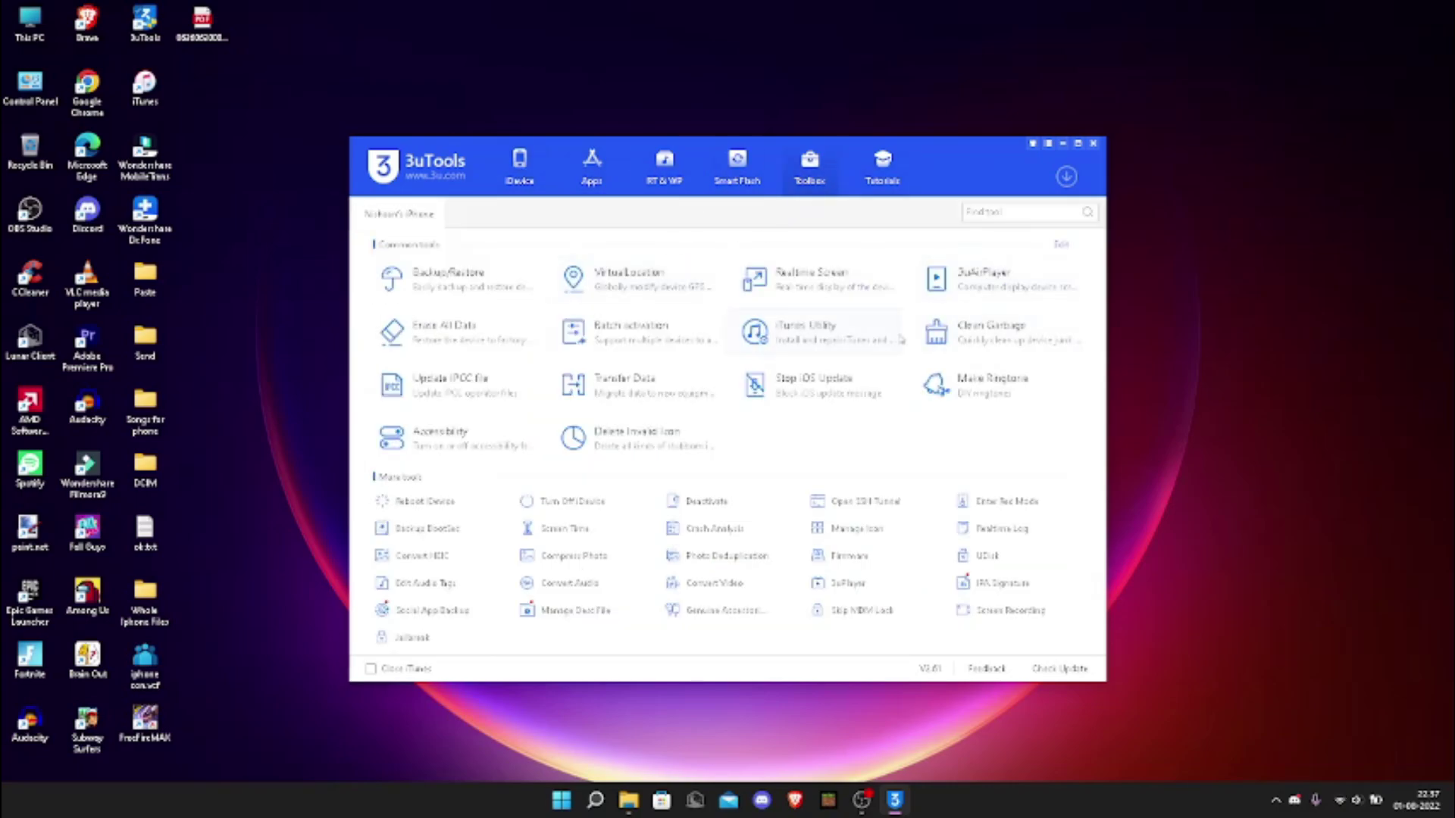
left_click(509, 288)
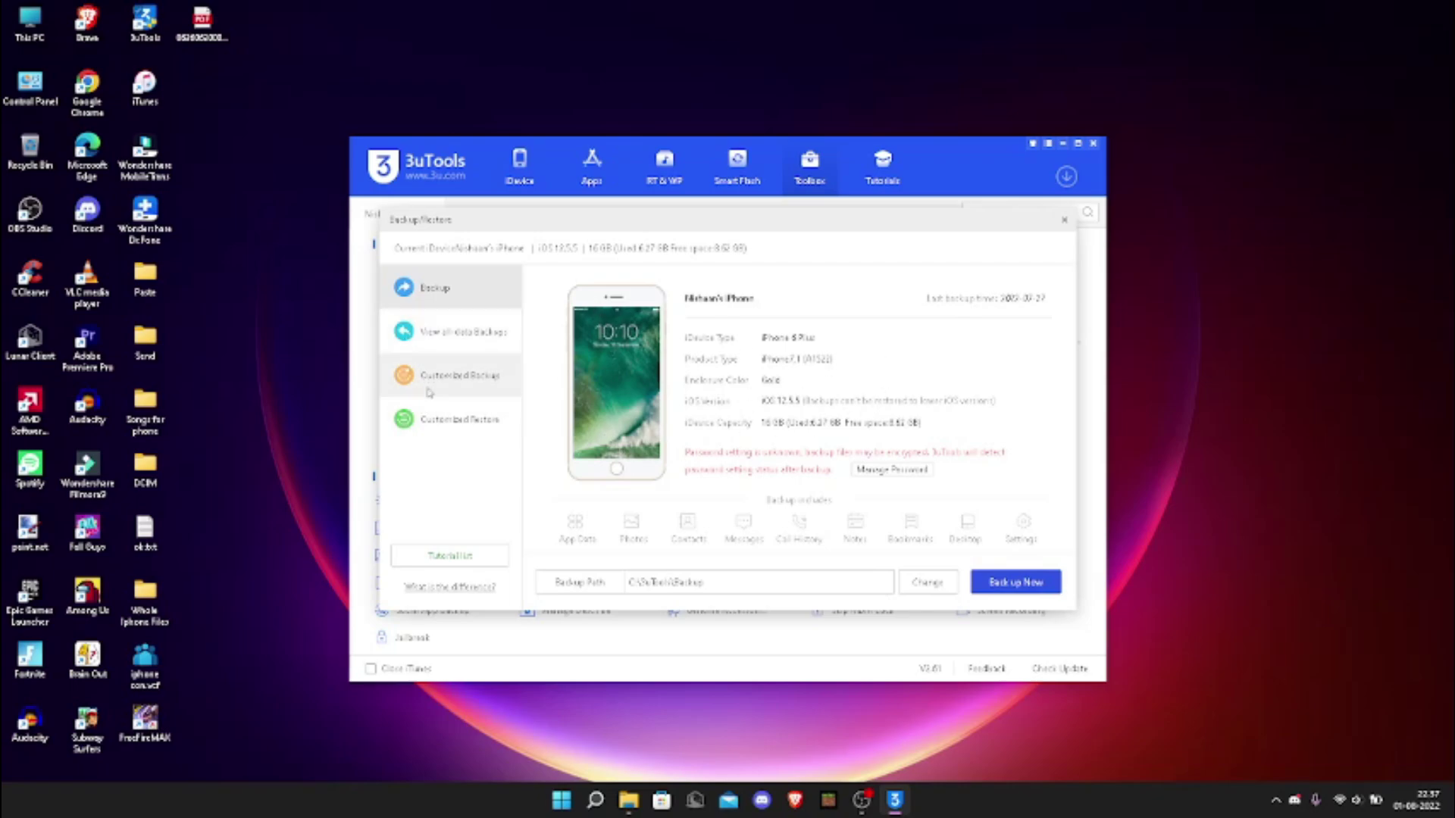
left_click(453, 326)
left_click(388, 377)
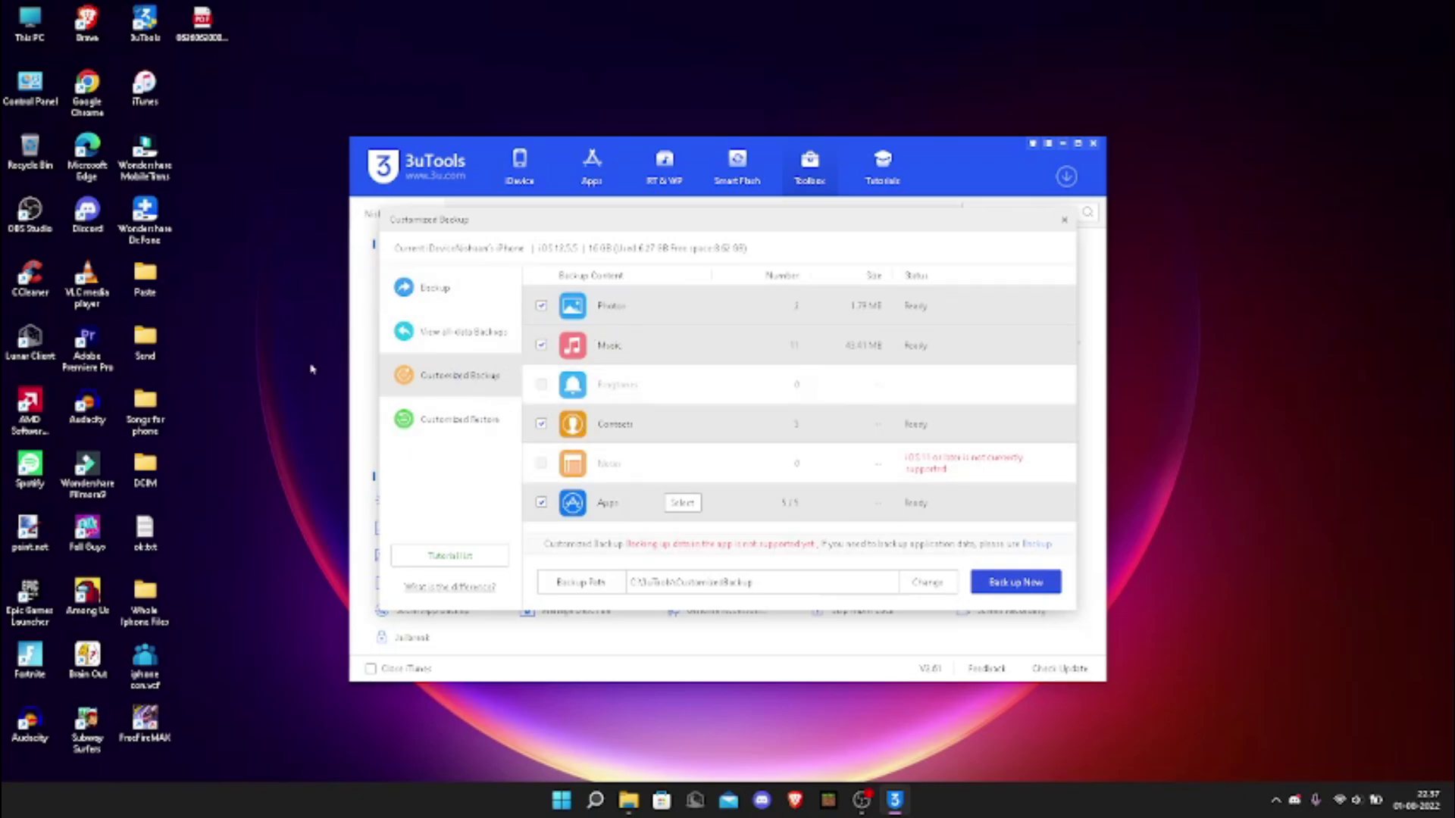
left_click(434, 288)
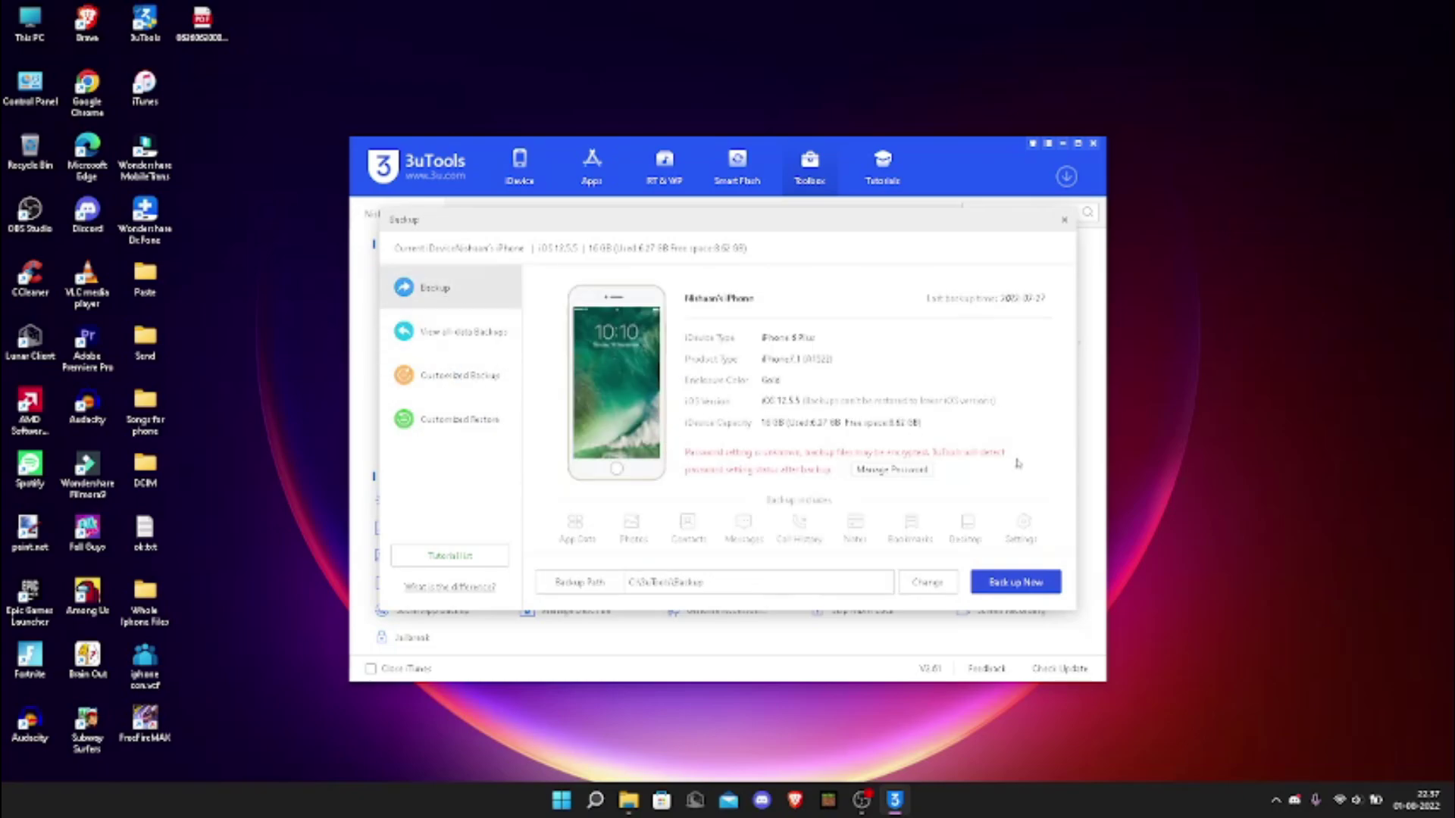
left_click(989, 585)
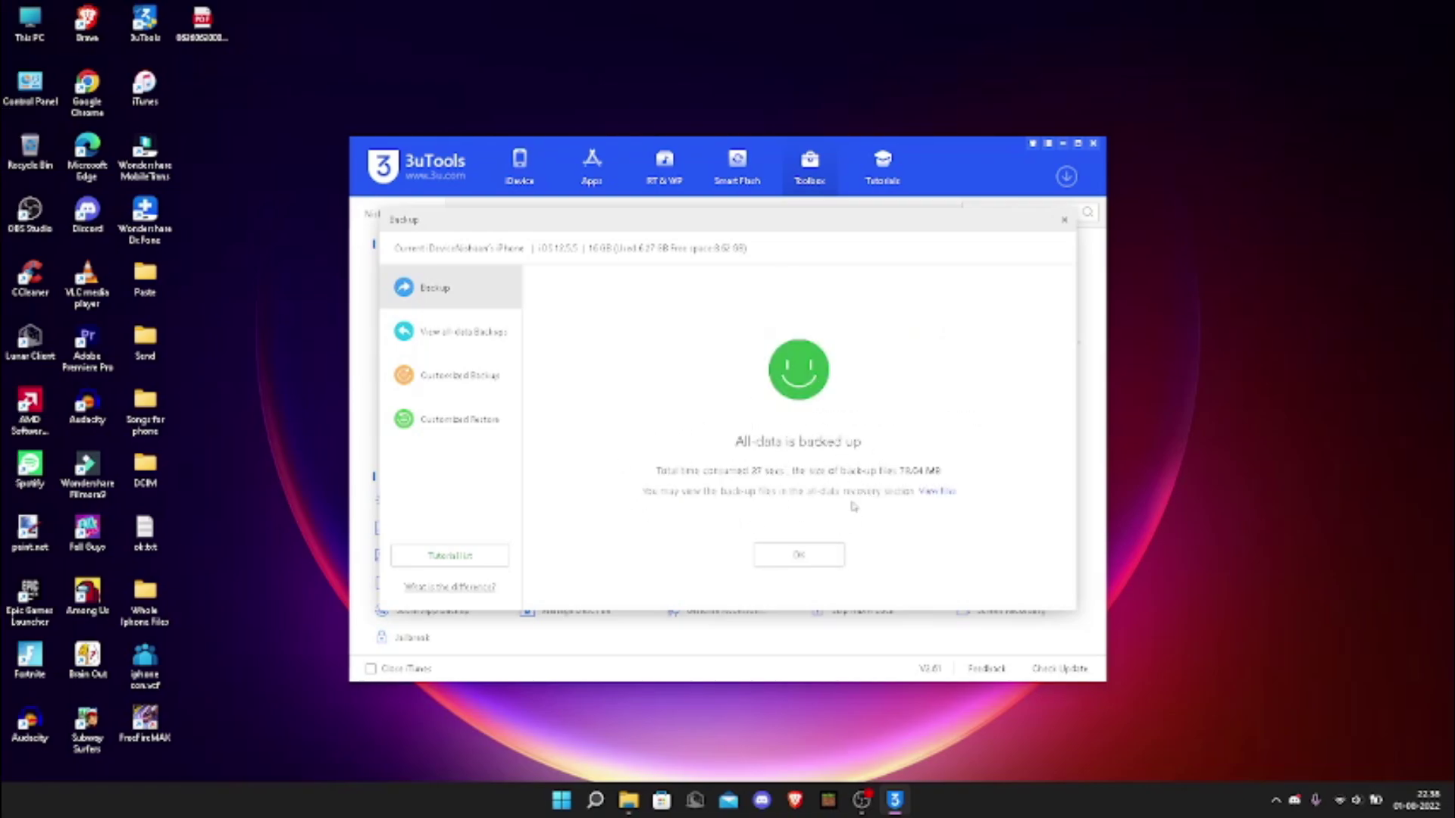
left_click(798, 555)
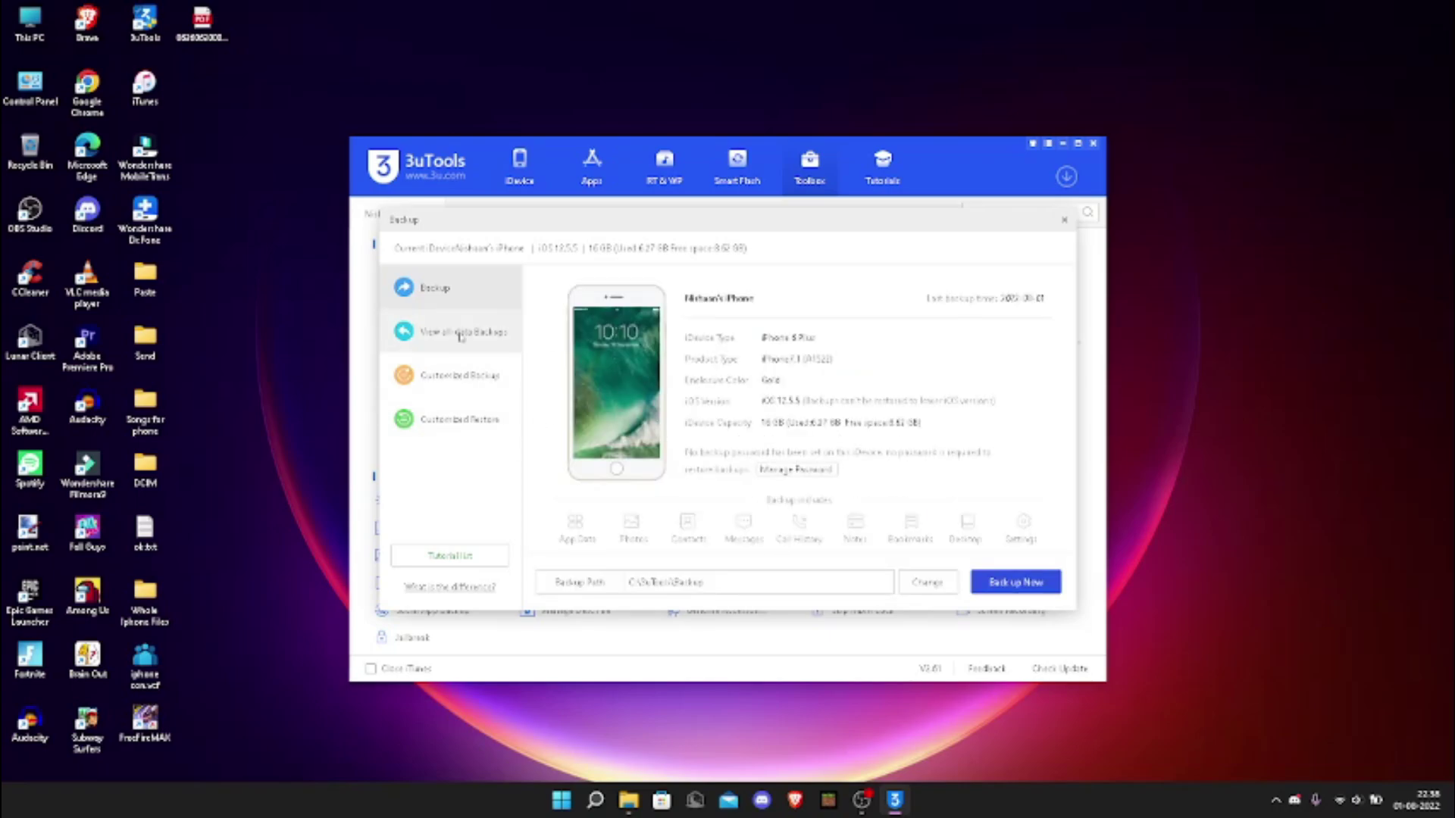
Step: Open the latest full backup in Easy Mode to browse its contacts
left_click(435, 335)
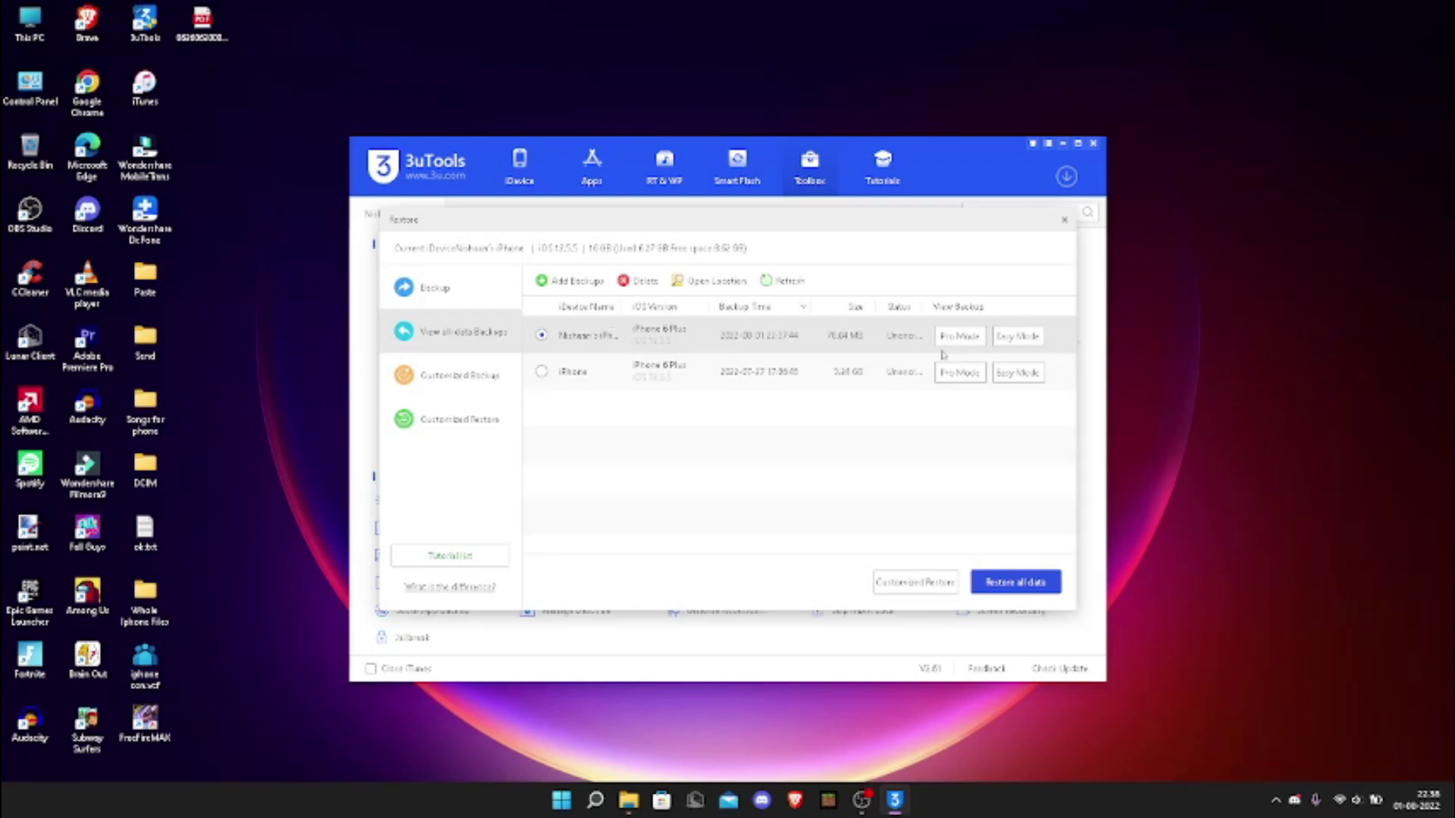
left_click(1023, 345)
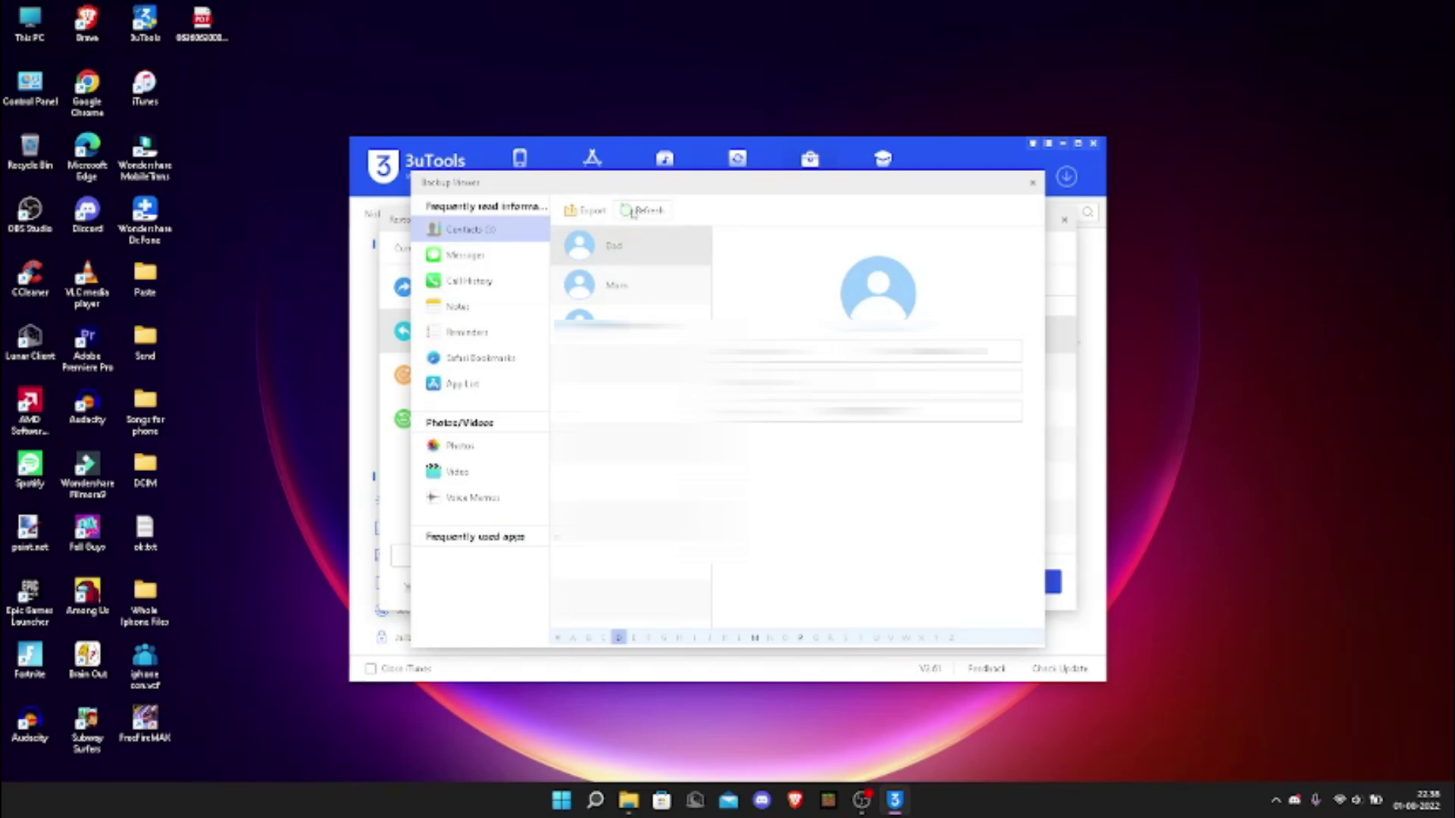
Step: Browse the backup's messages, notes, reminders, Safari bookmarks and apps
left_click(463, 256)
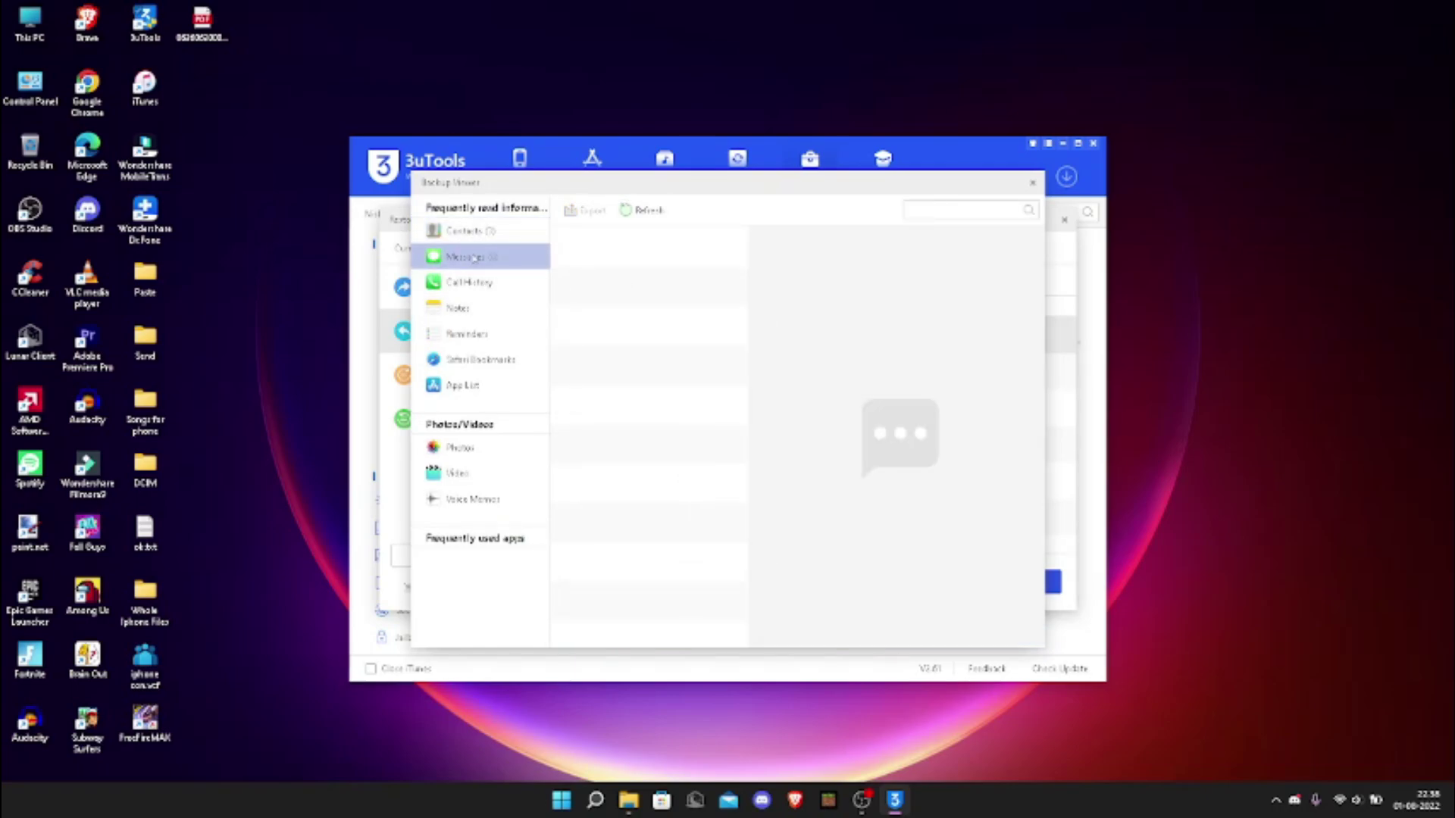
left_click(476, 295)
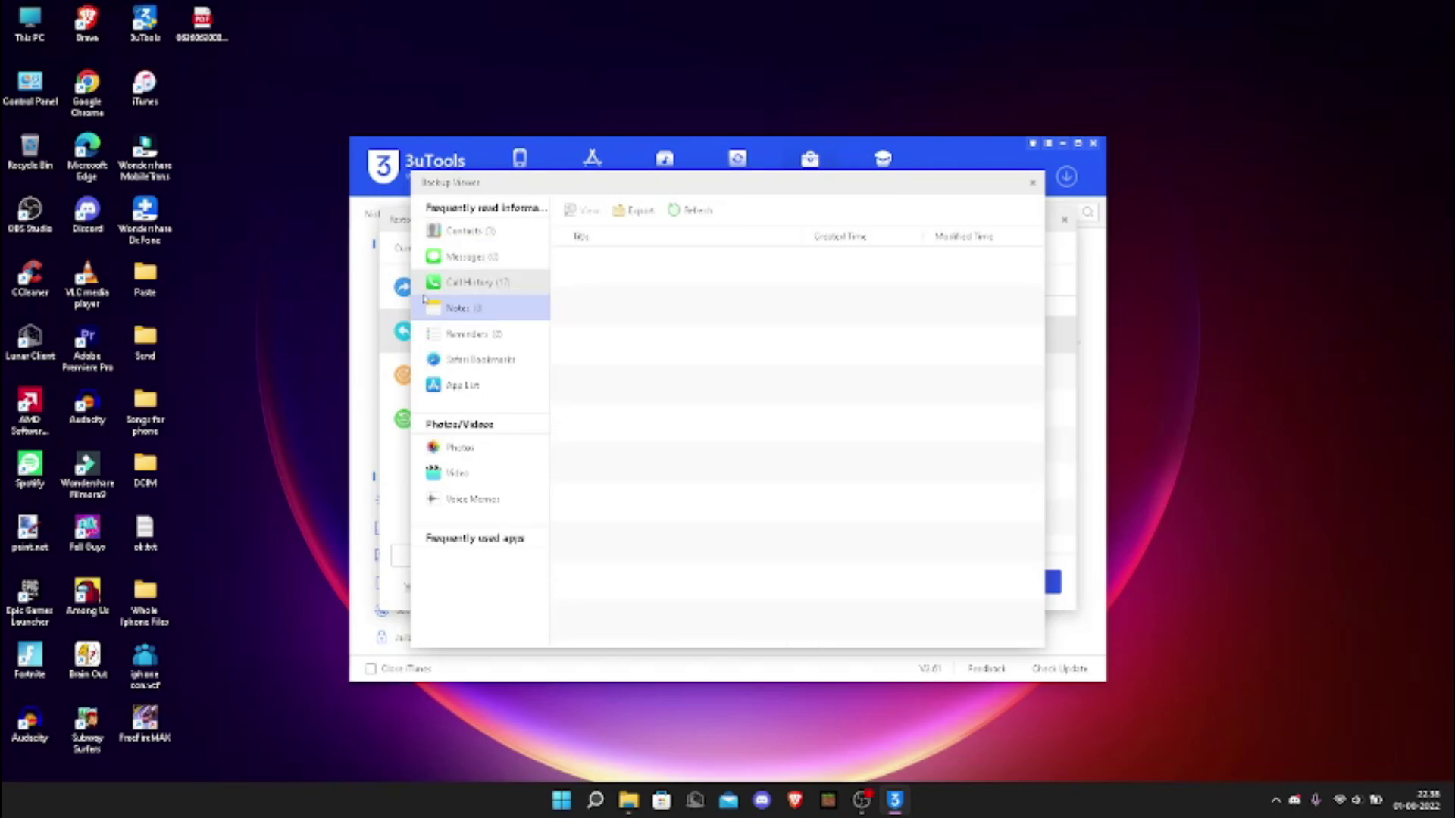
left_click(455, 335)
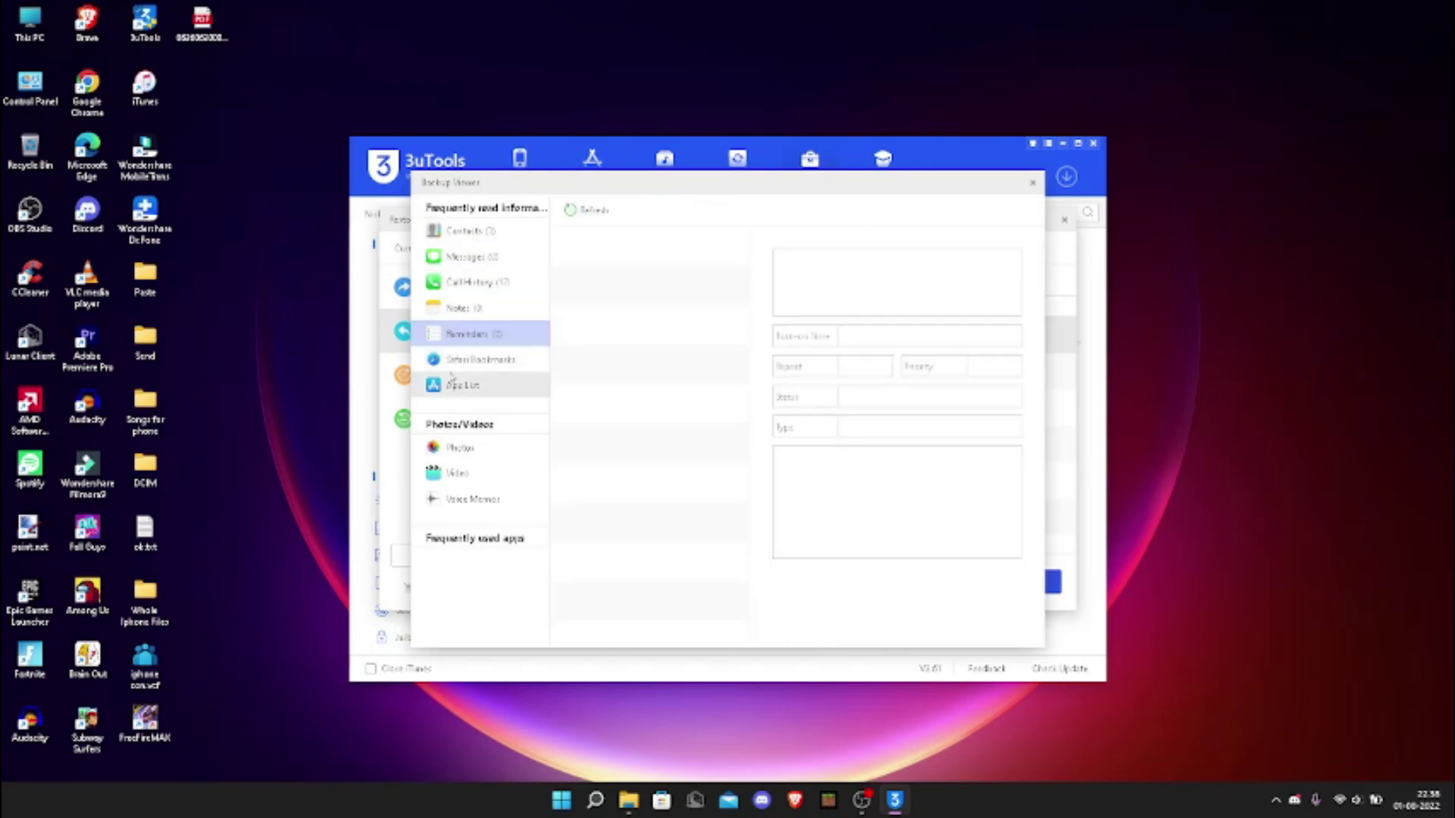
left_click(462, 360)
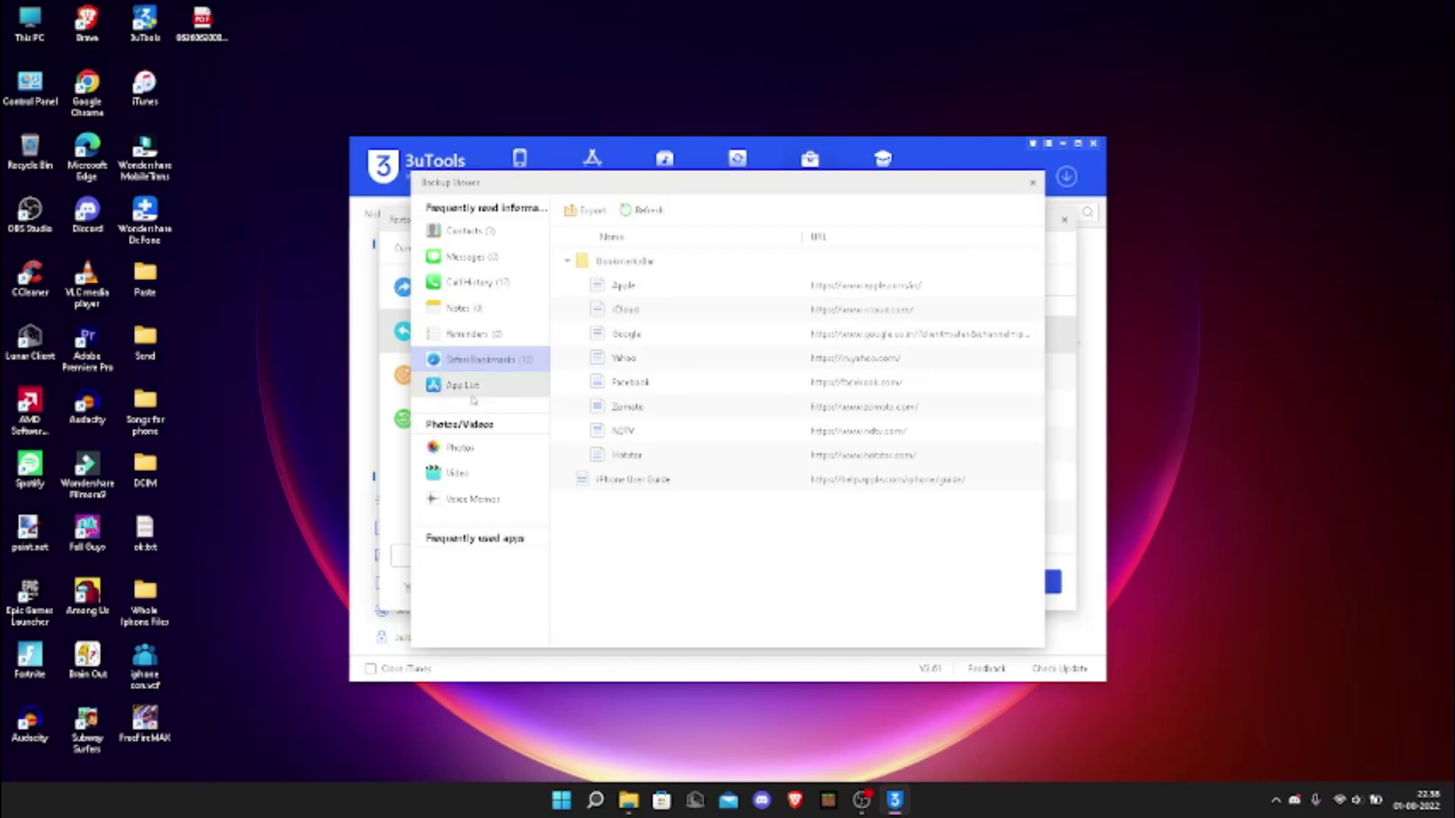
left_click(470, 388)
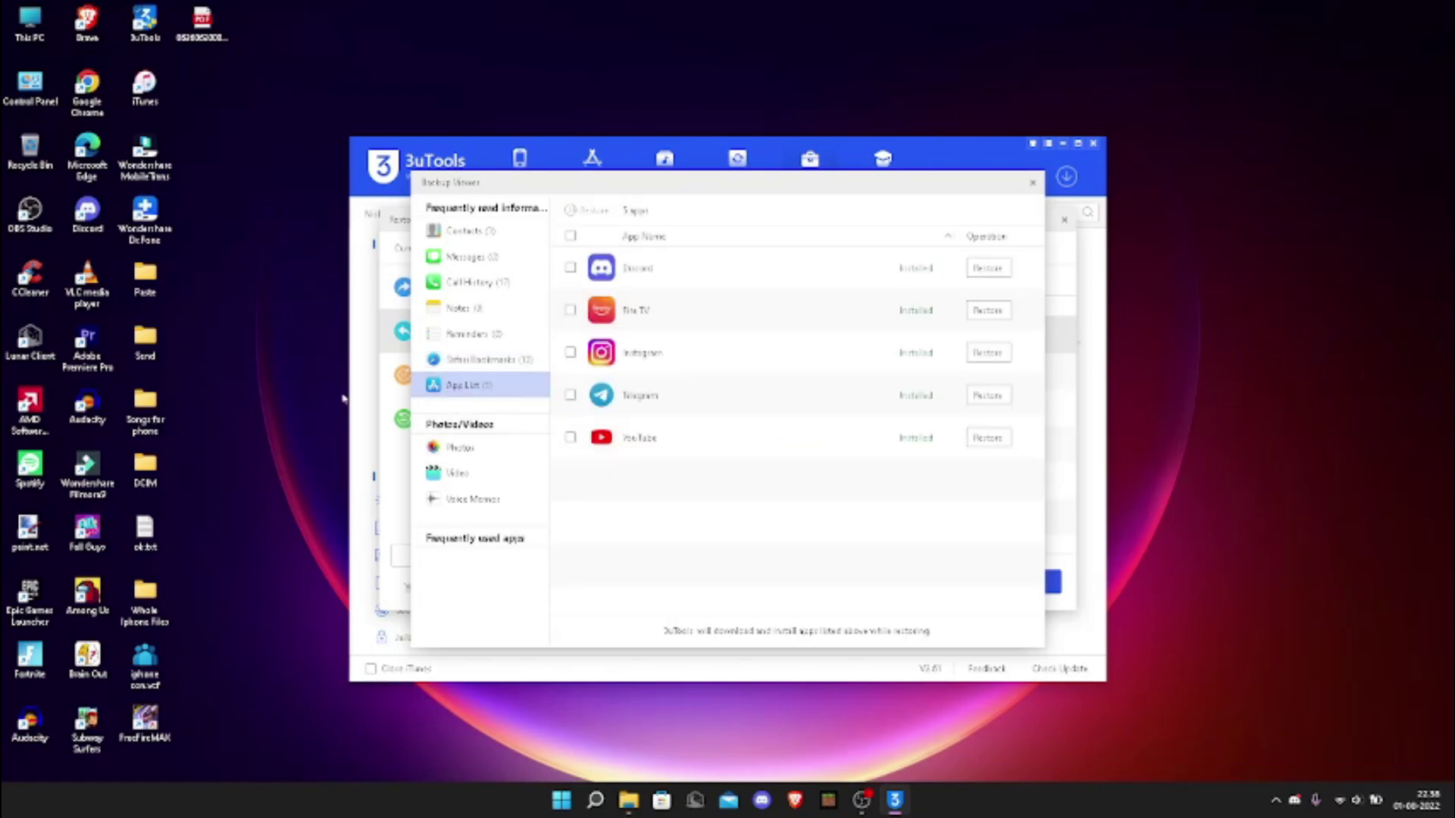
Step: Check the backup's photos, videos and voice memos, then close the Backup Viewer
left_click(459, 447)
left_click(458, 473)
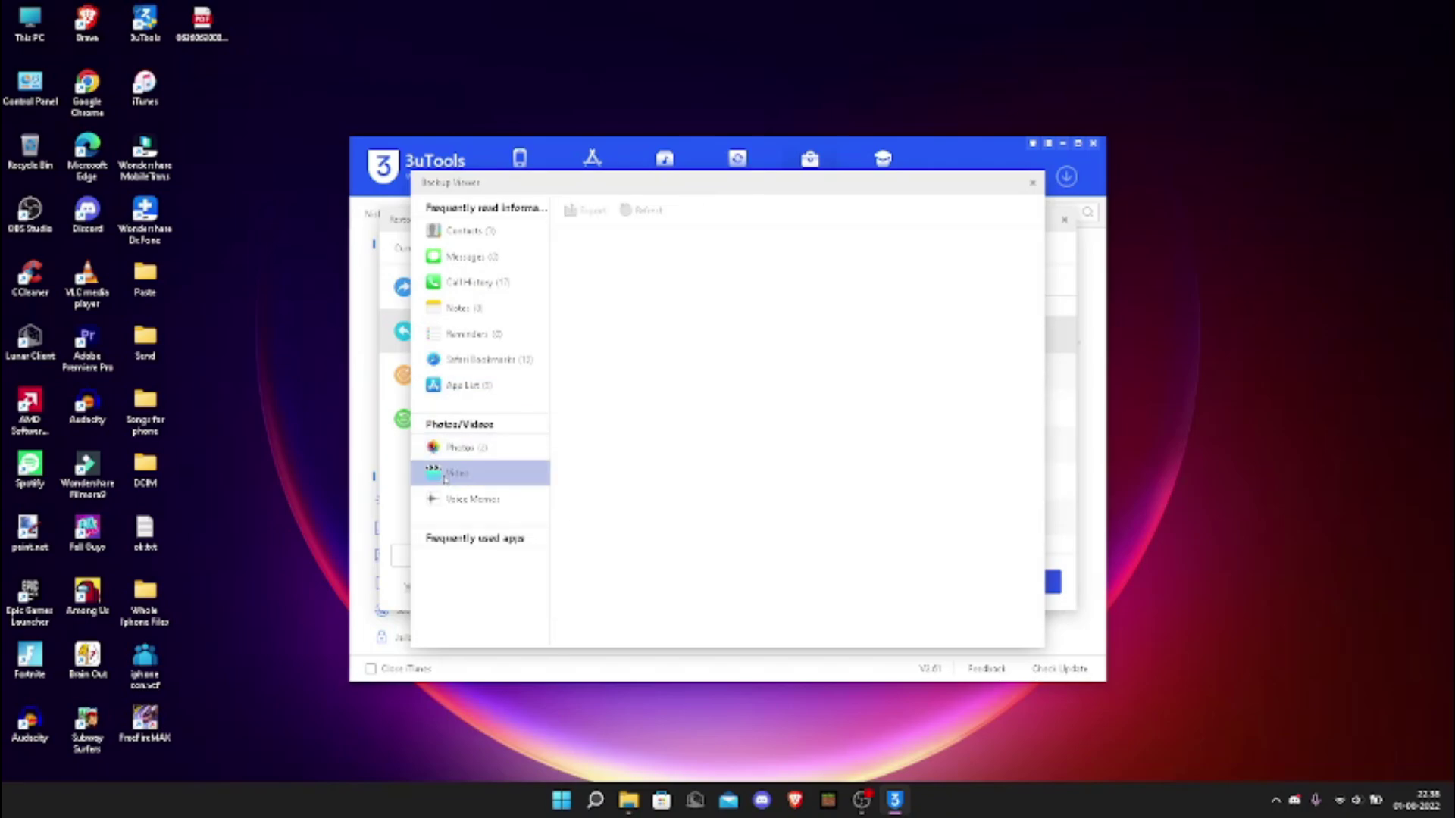
left_click(459, 447)
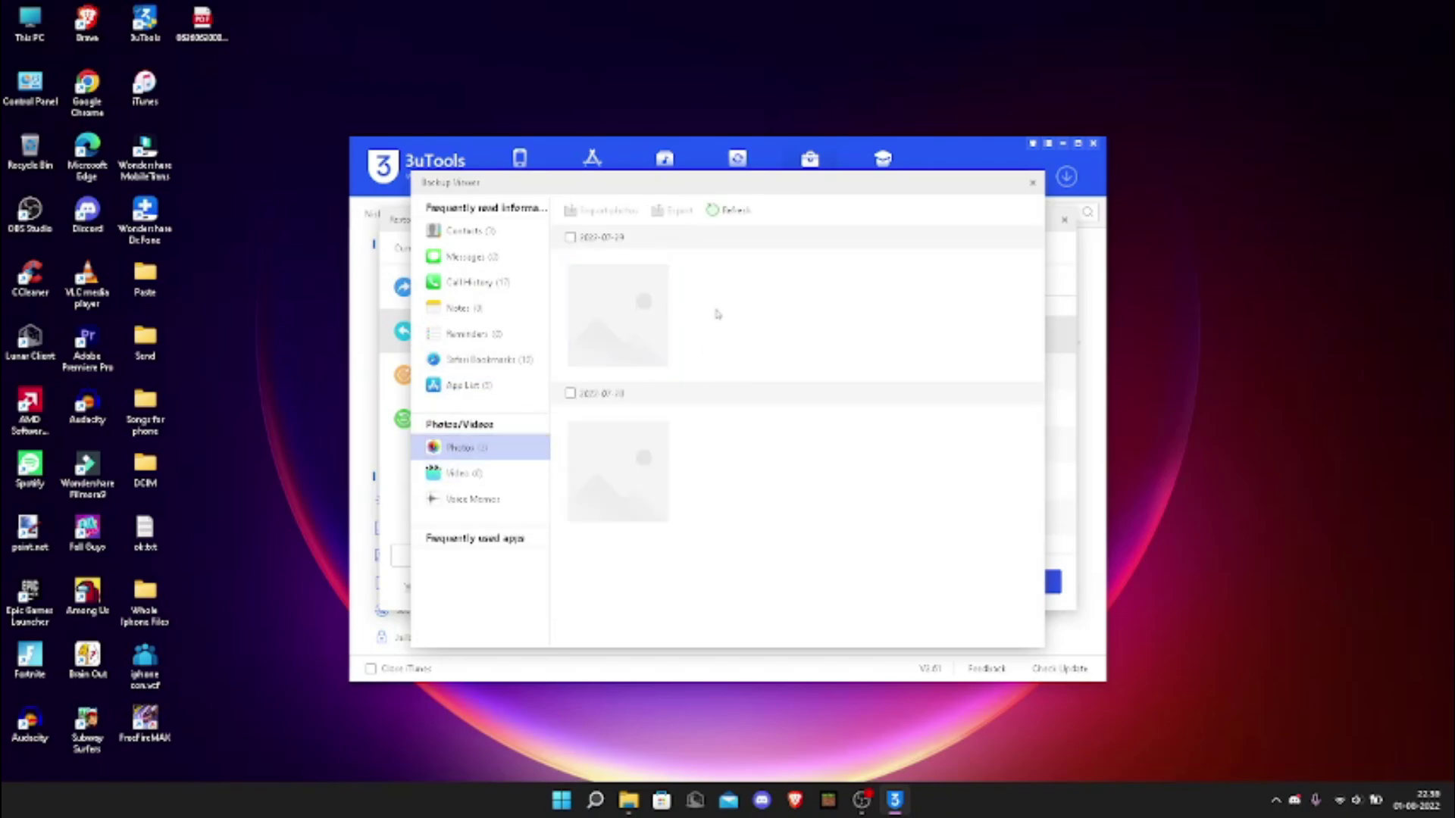
left_click(457, 476)
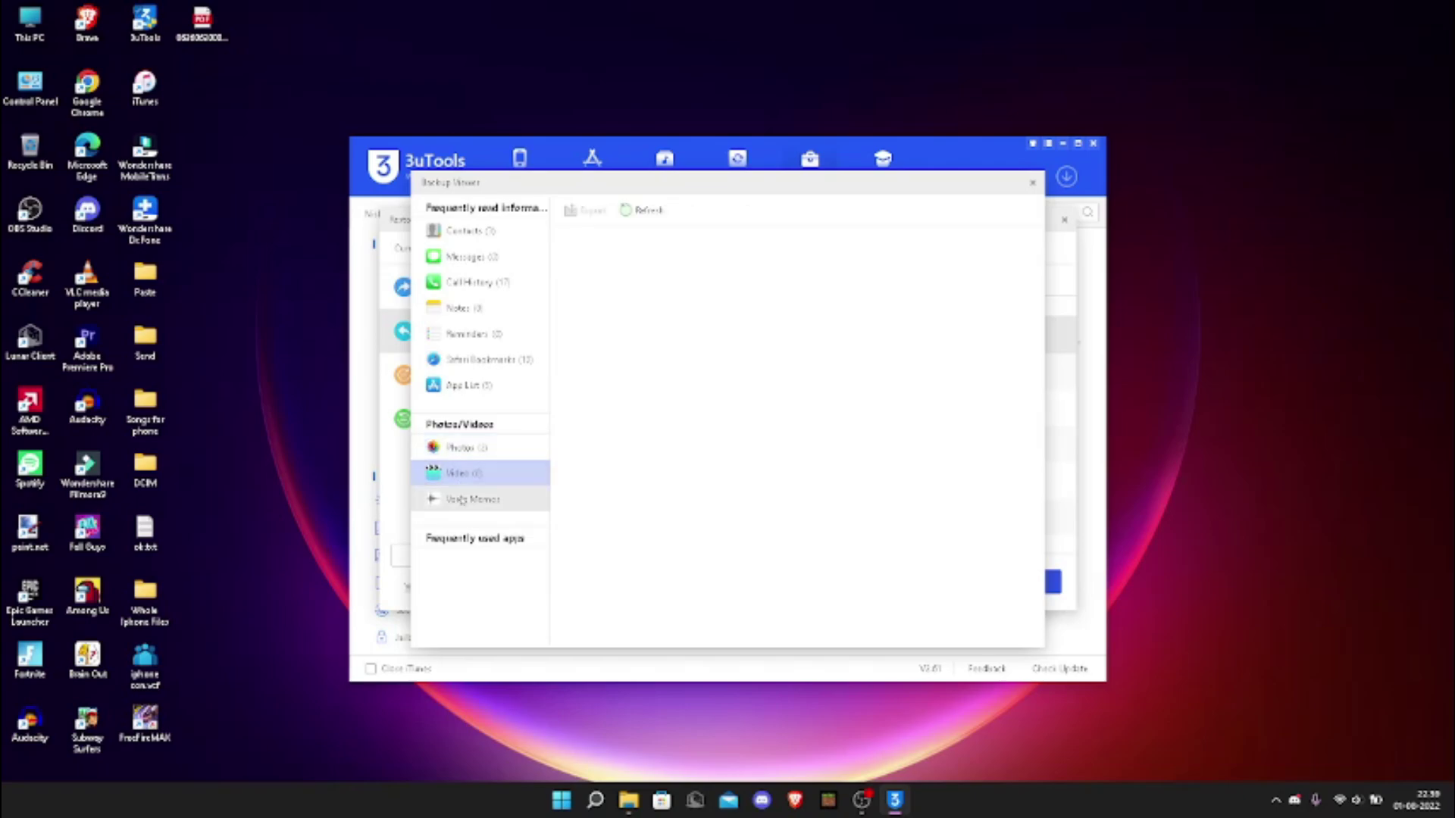
left_click(466, 501)
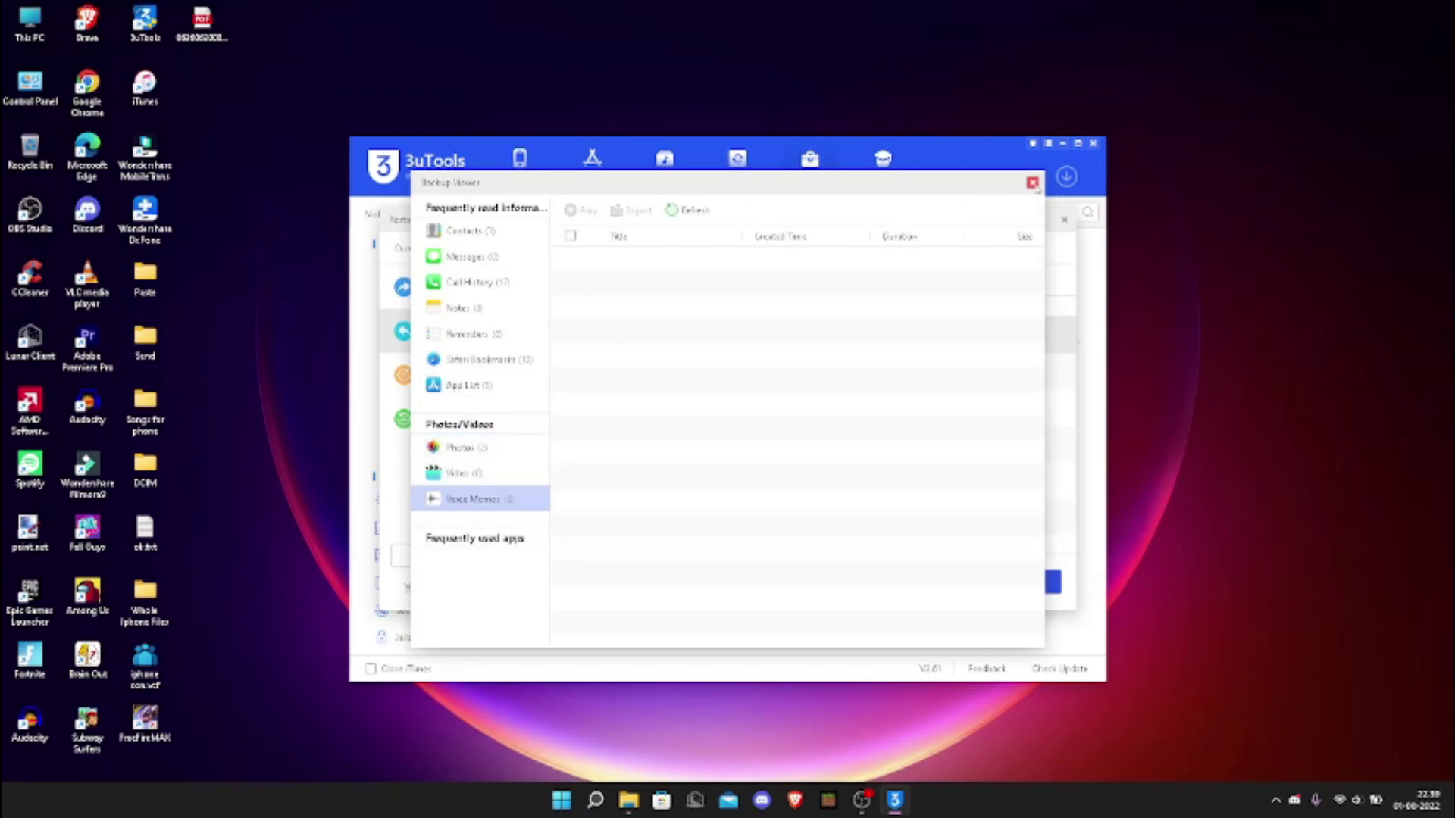
left_click(1032, 182)
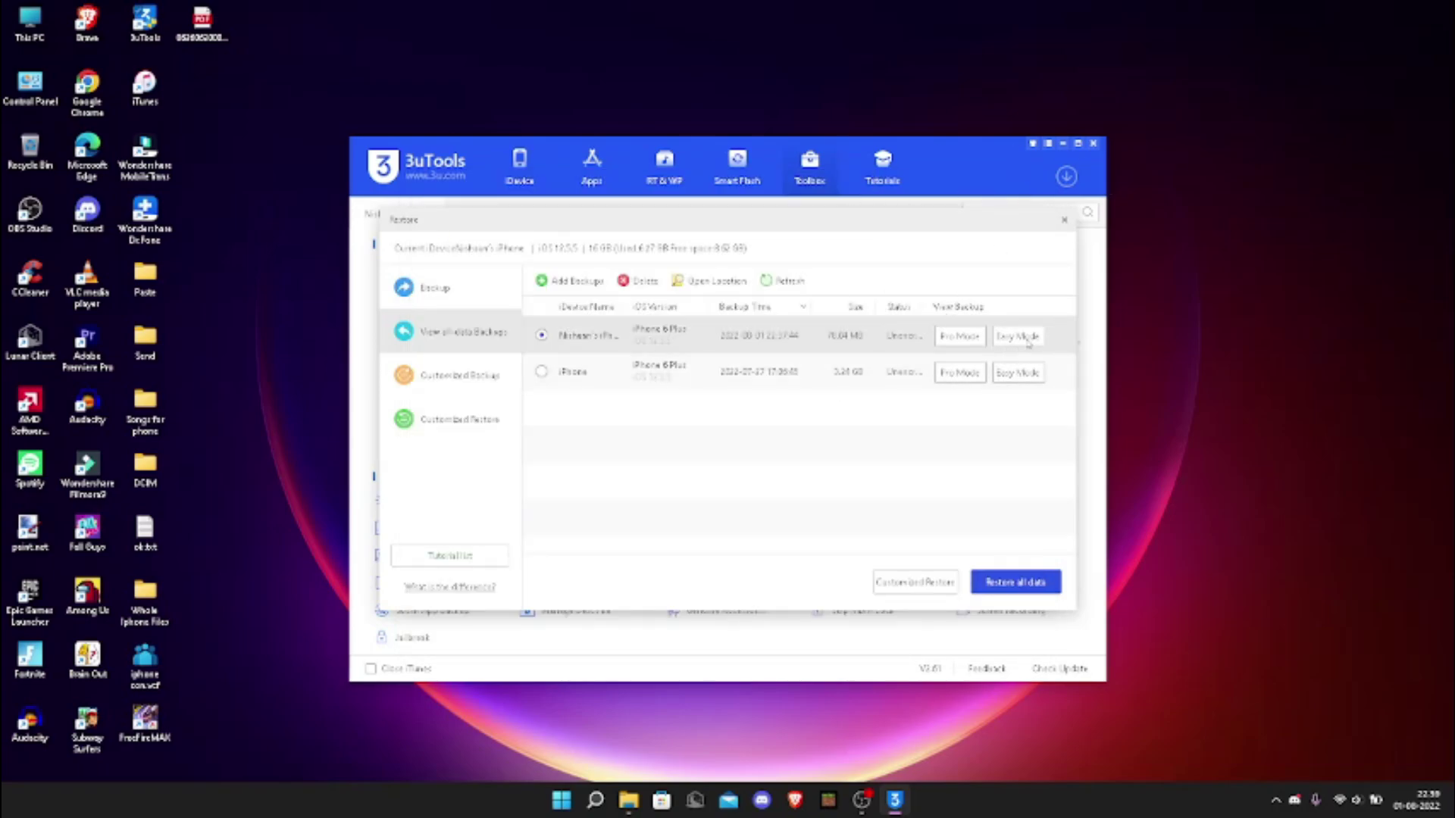
Step: Export the backup's contacts in vCard format with Desktop as the save location
left_click(999, 339)
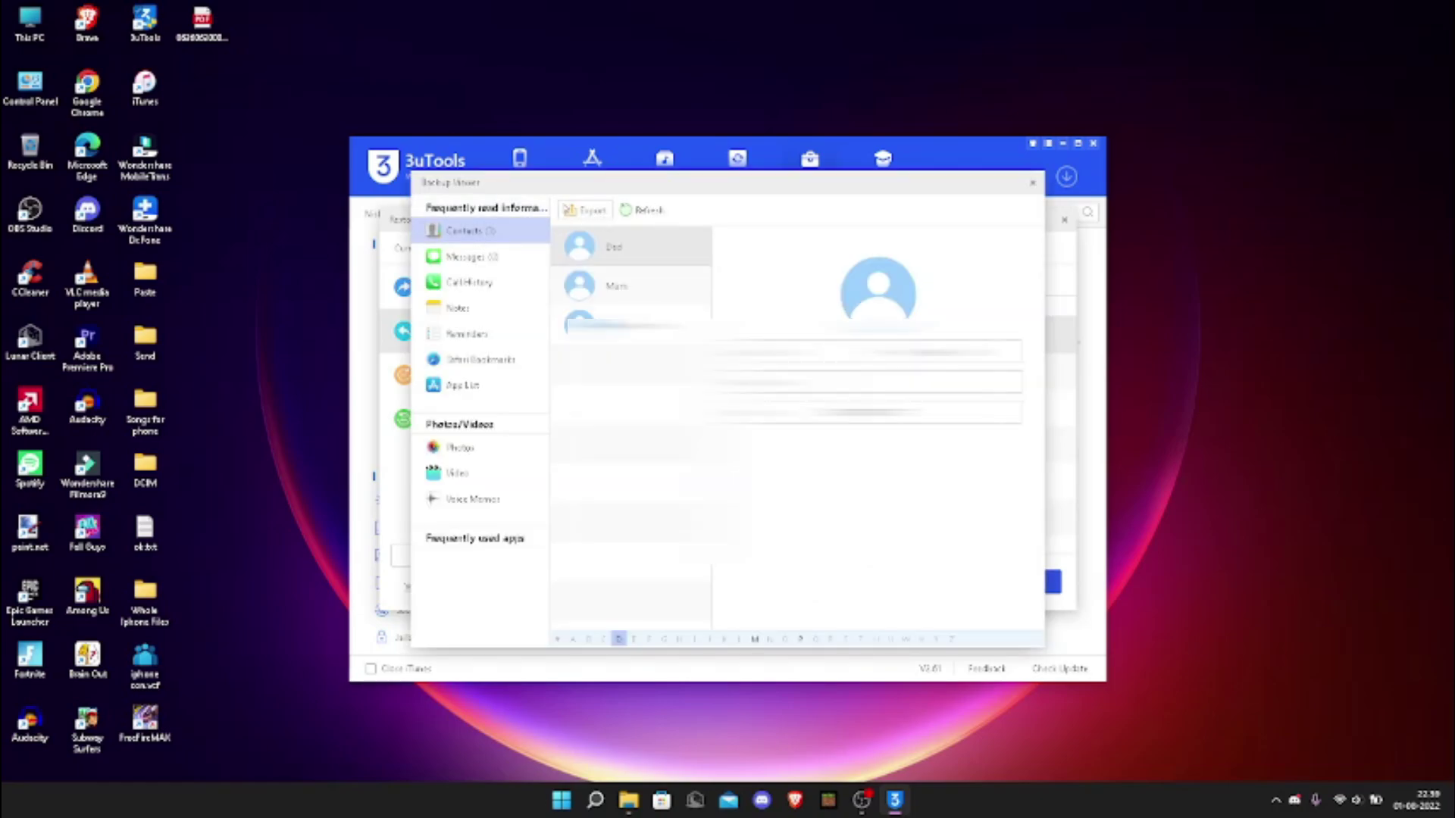
left_click(582, 213)
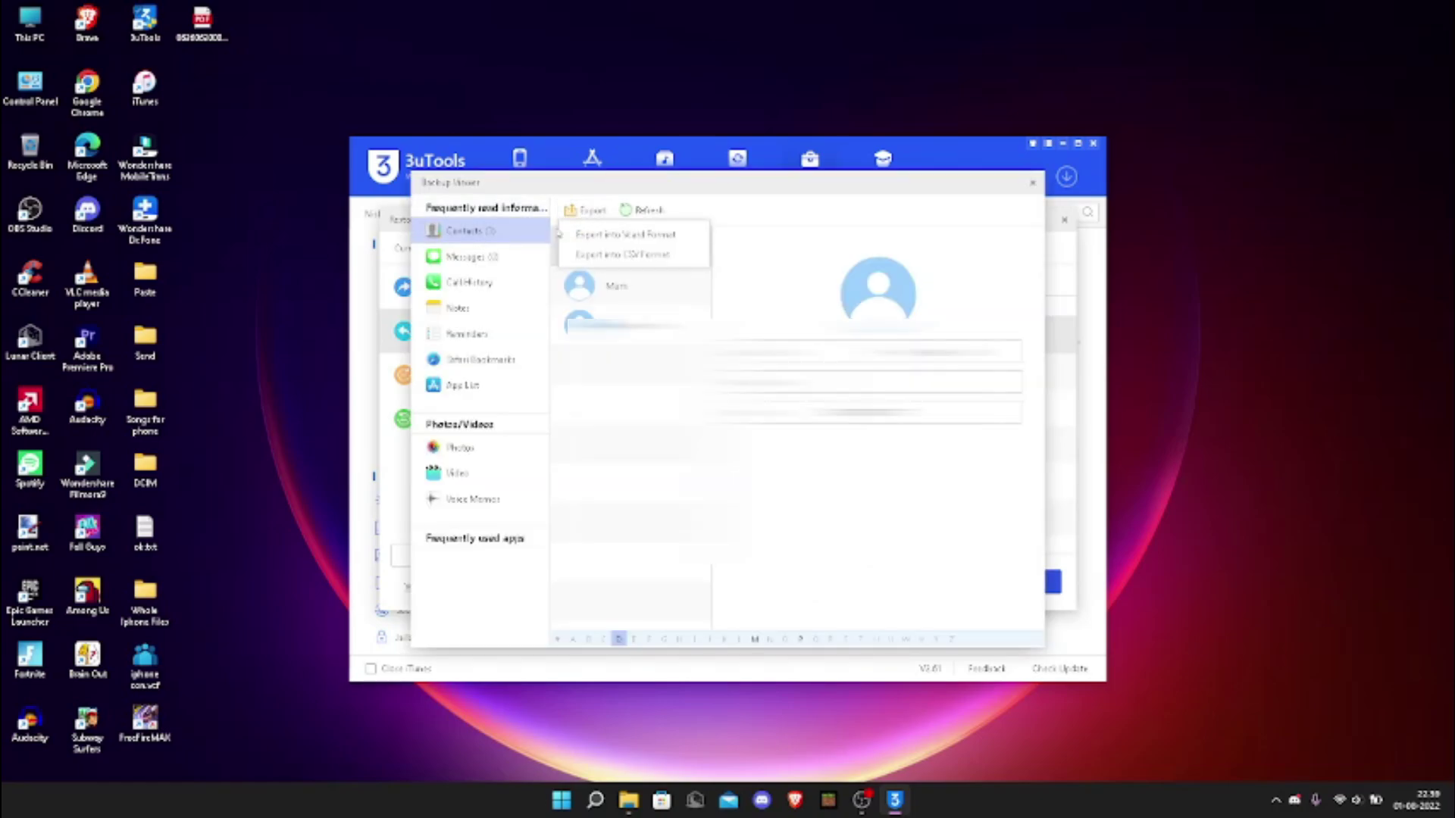
left_click(609, 234)
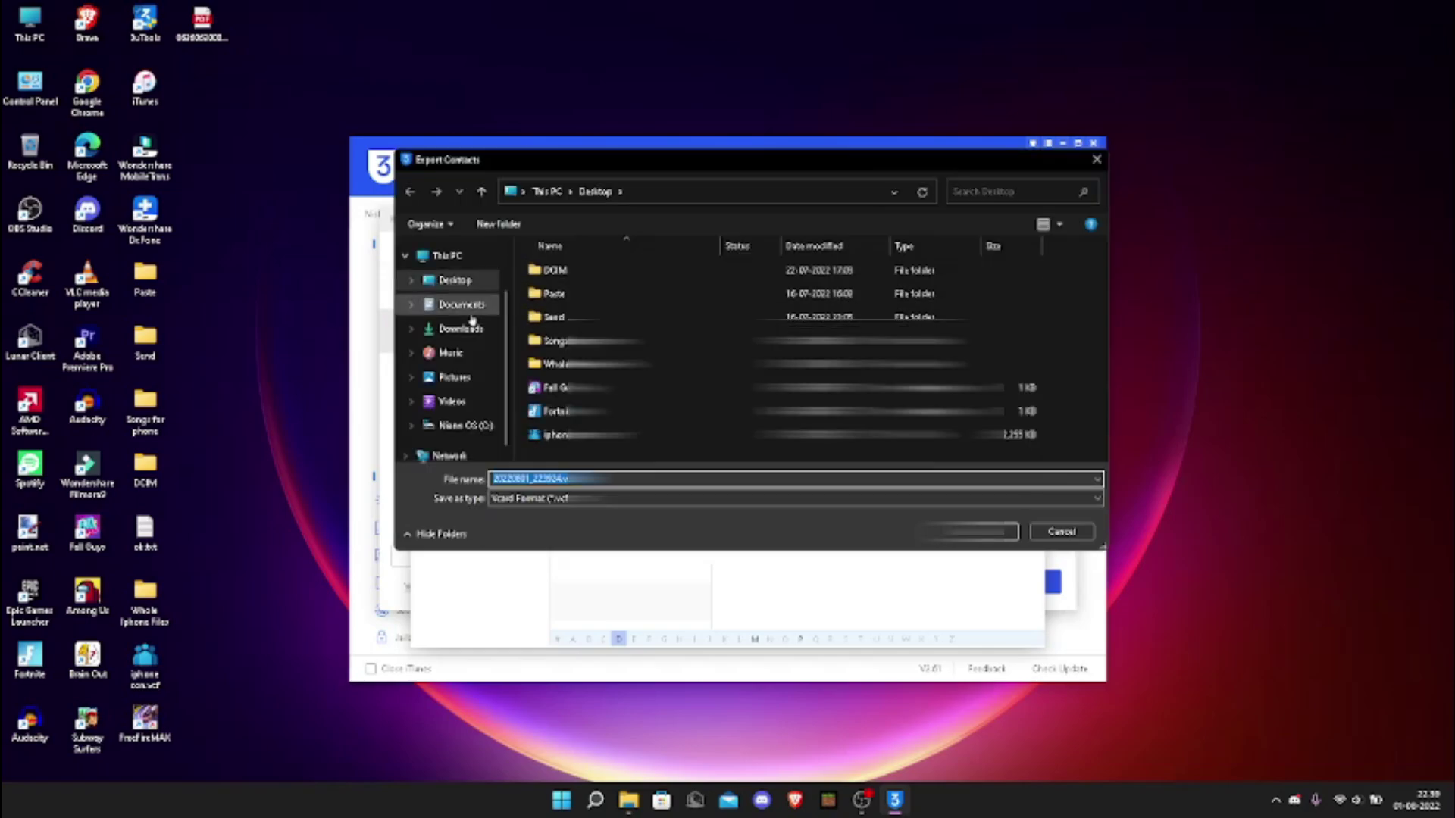
left_click(452, 305)
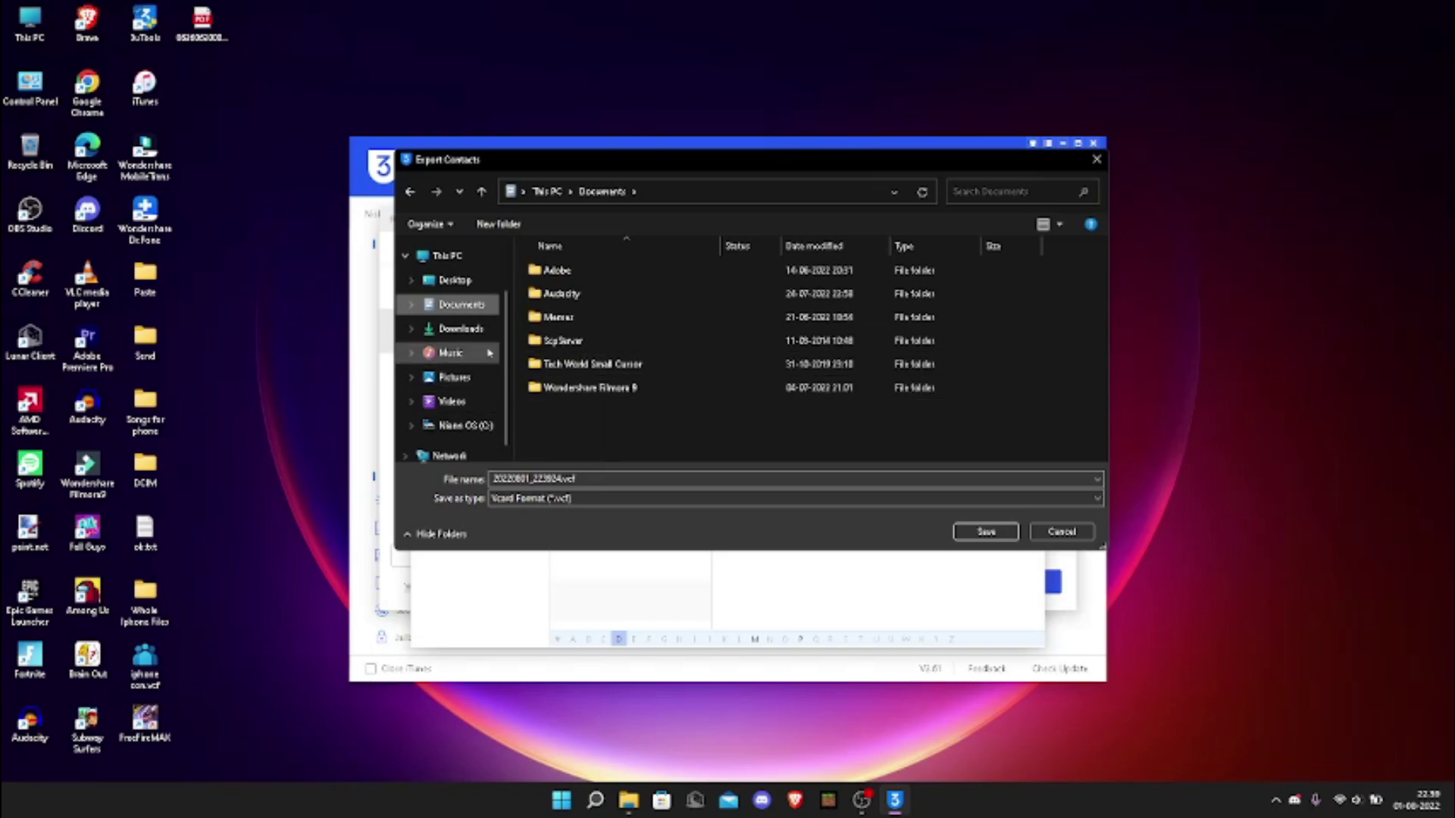
left_click(457, 282)
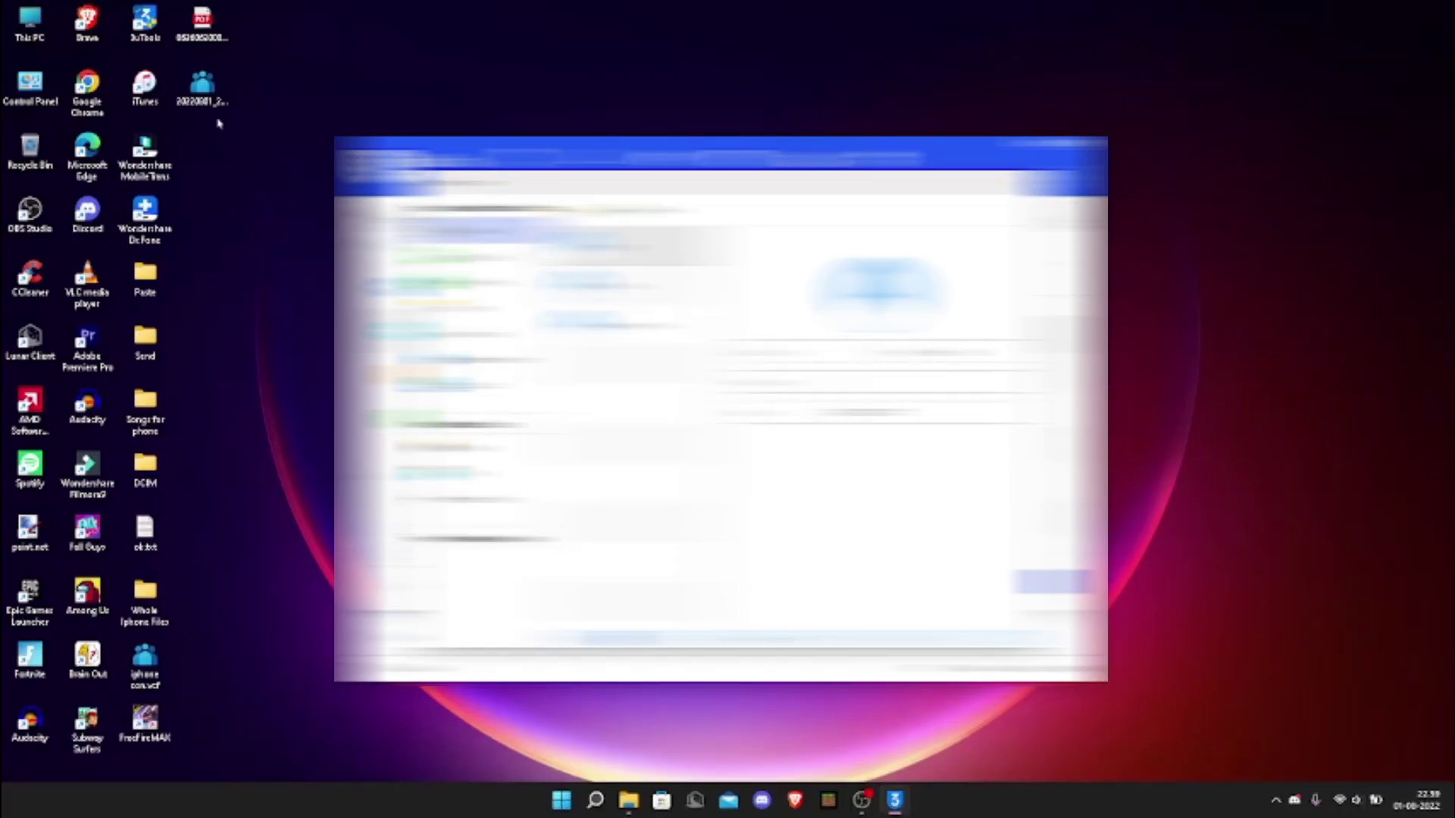
Step: Preview 20220801_223924.vcf in People to confirm the contact Dad, then close it
left_click_drag(203, 89, 380, 89)
double_click(377, 89)
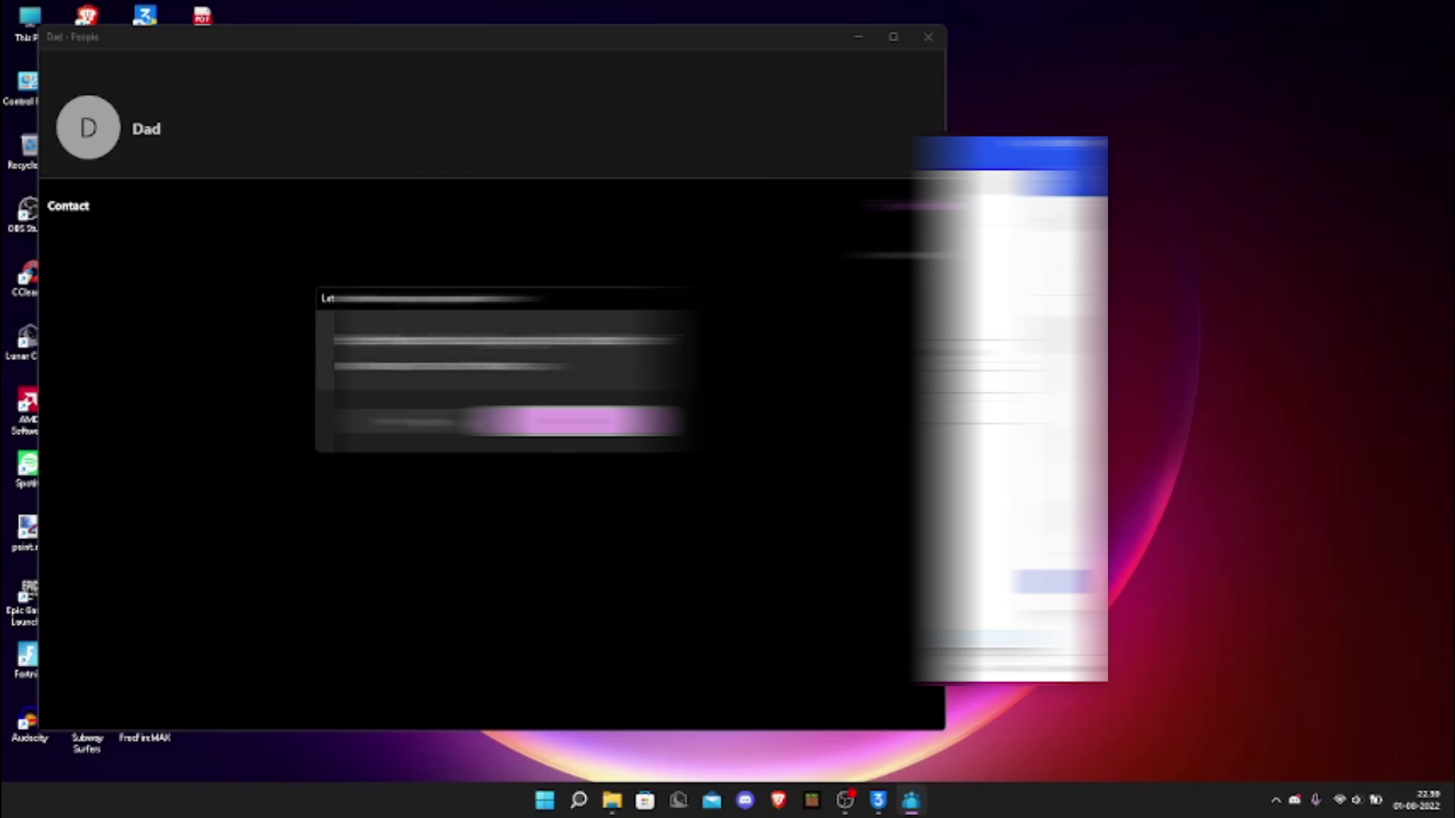
key("alt+F4")
Step: Move the vCard file to the top of the desktop and close the remaining 3uTools backup windows
left_click_drag(374, 89, 261, 155)
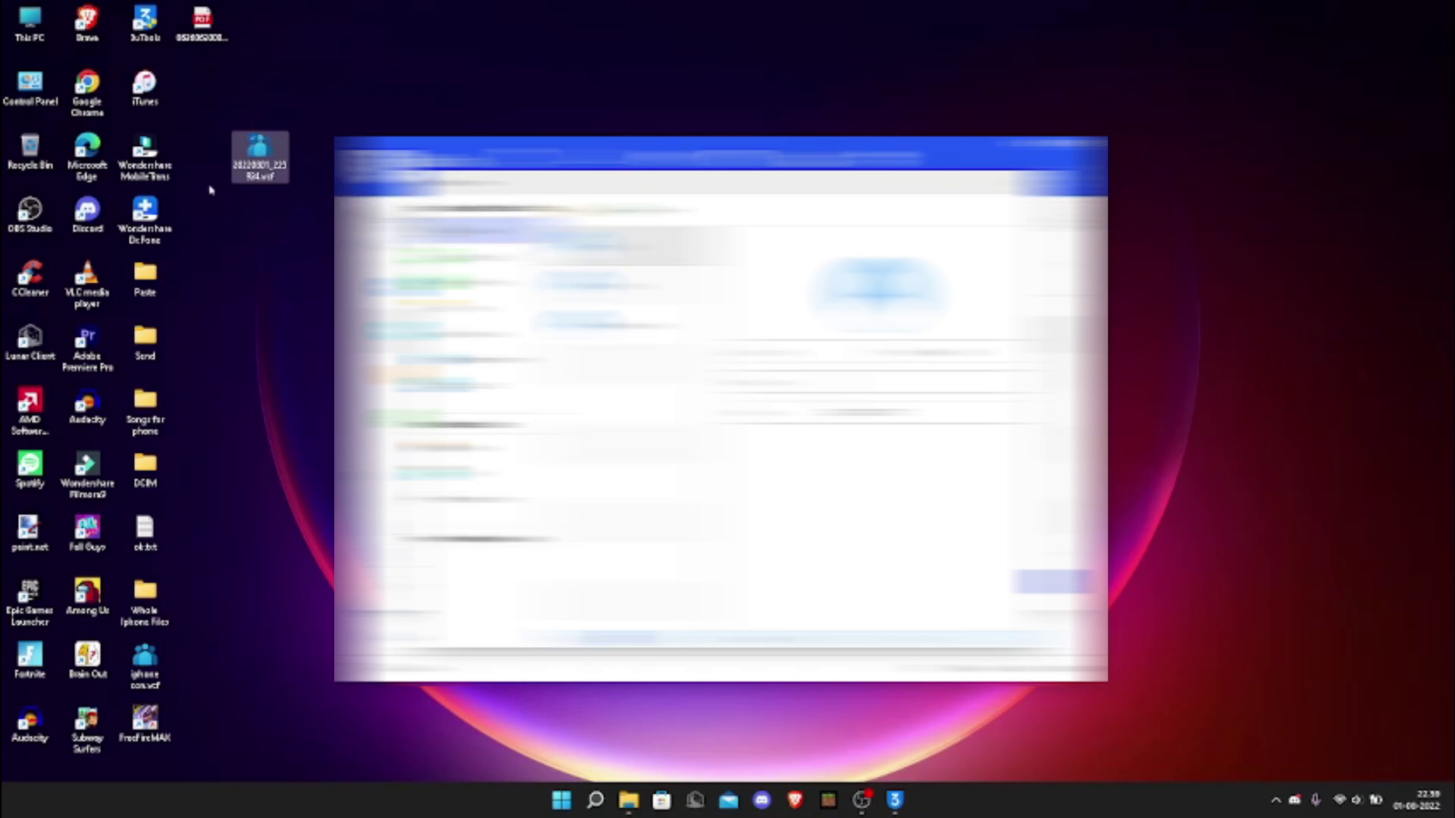
left_click_drag(259, 155, 403, 79)
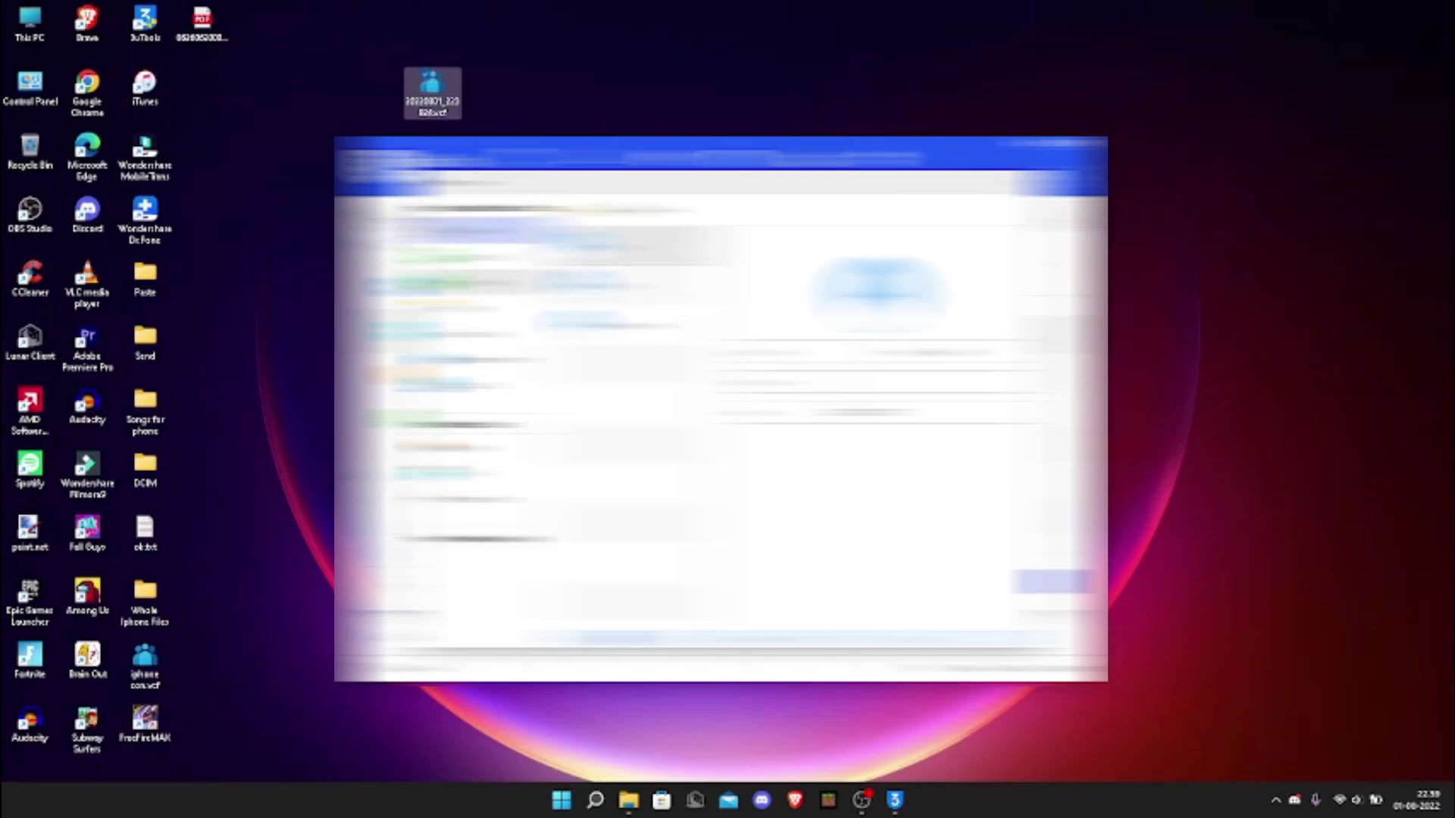
left_click(485, 256)
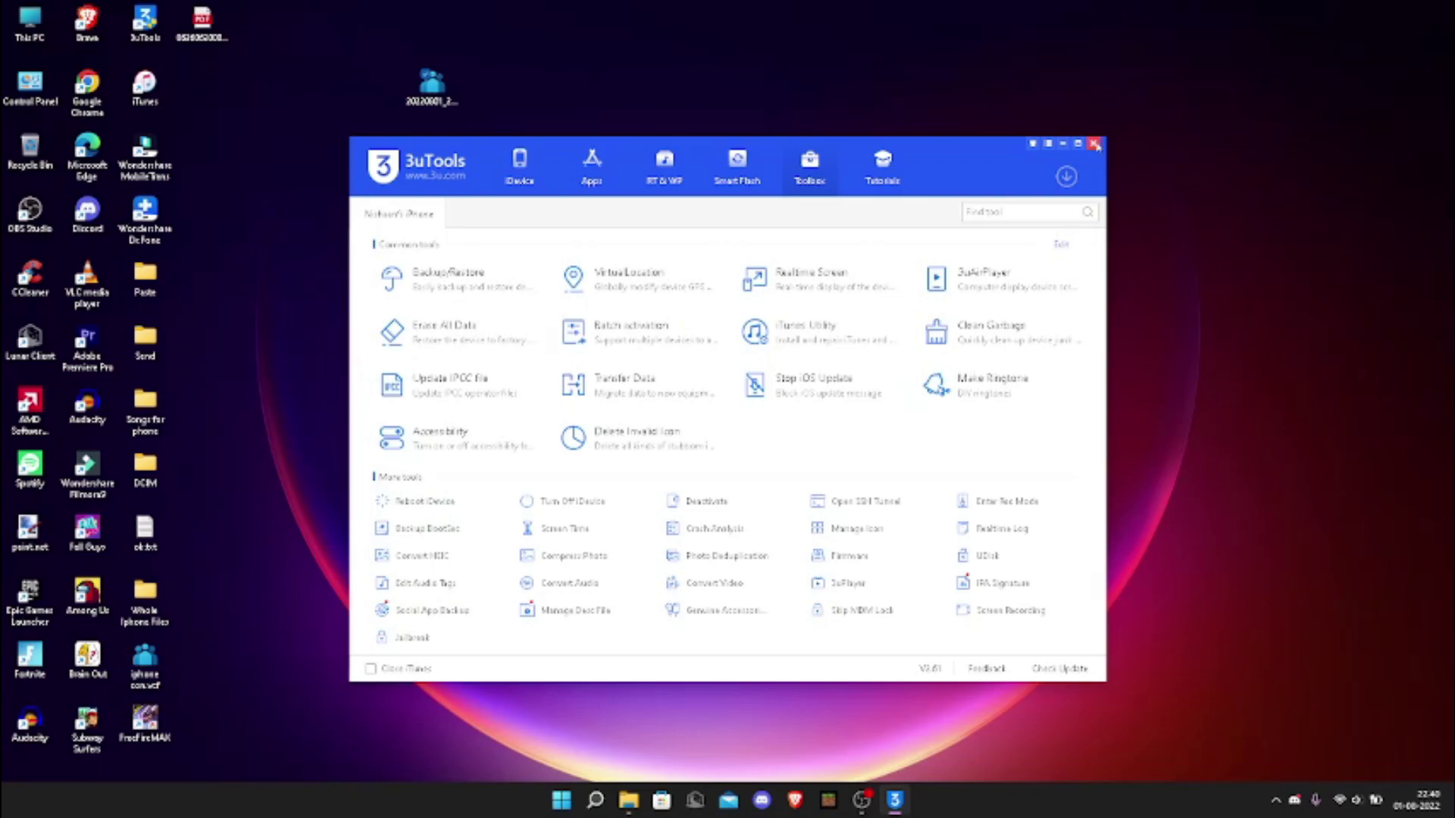
left_click(1096, 149)
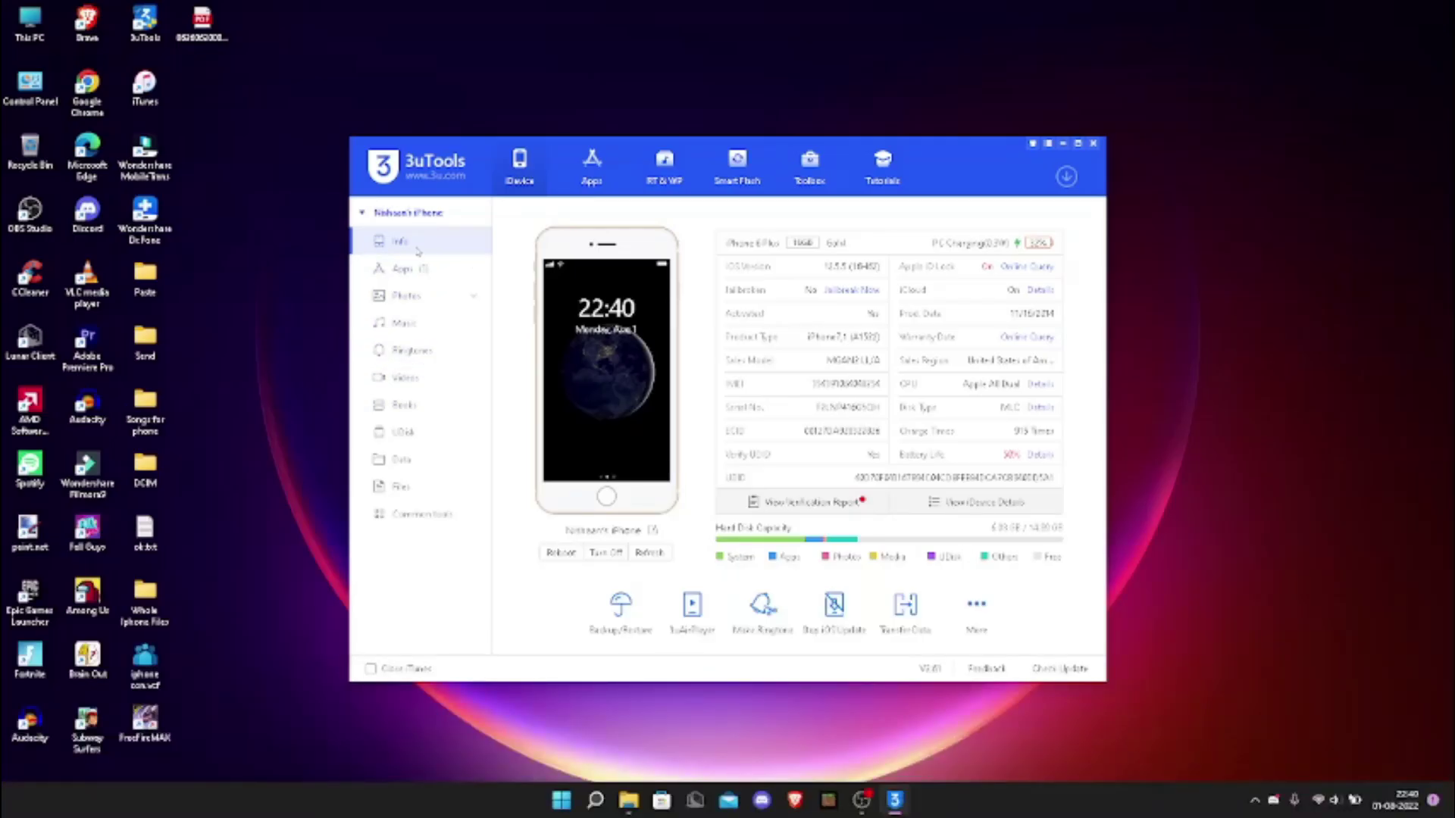
Step: Start a Transfer Data session with an Apple device as the old phone, then back out
left_click(592, 166)
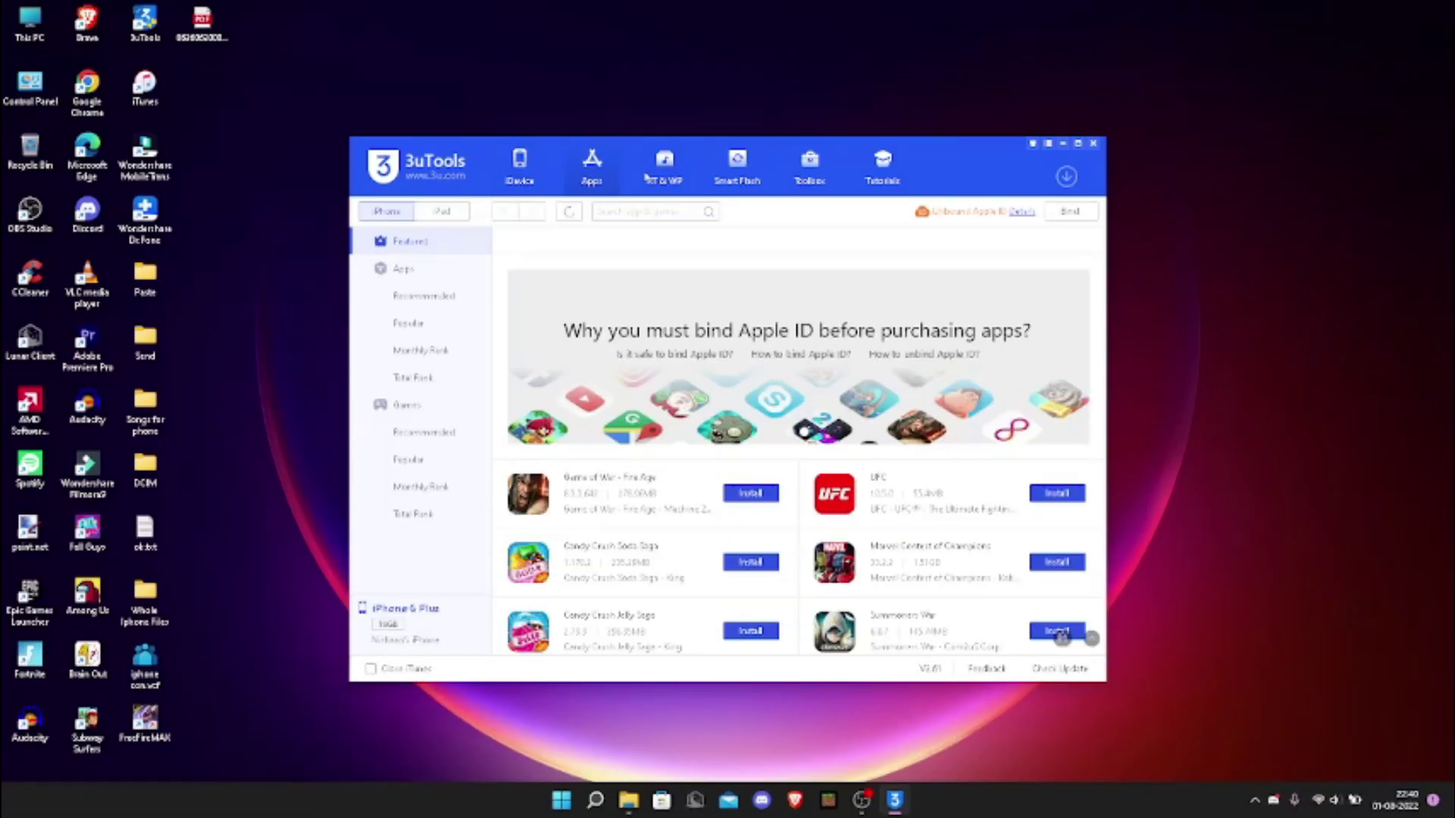
left_click(520, 165)
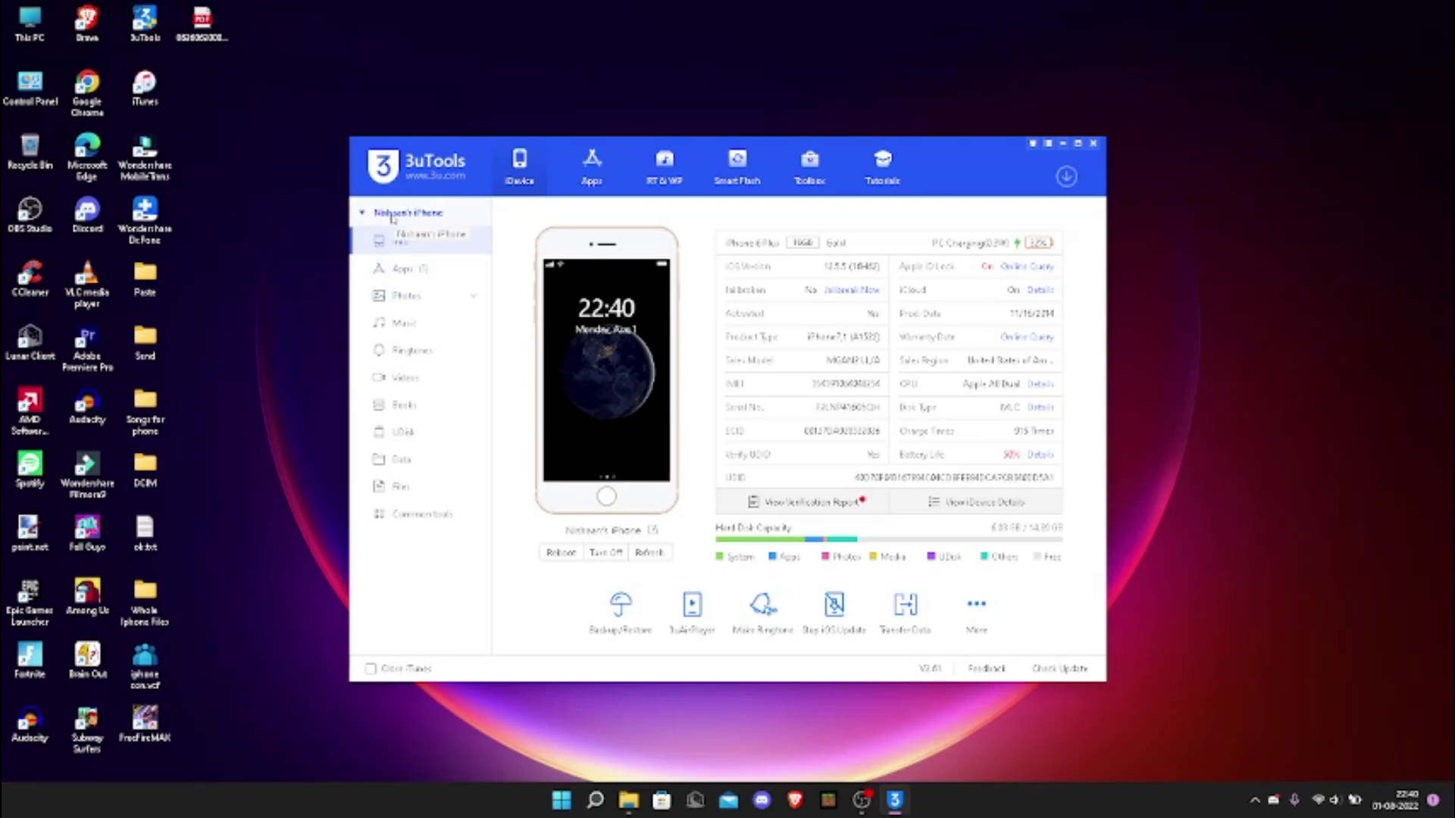
left_click(904, 607)
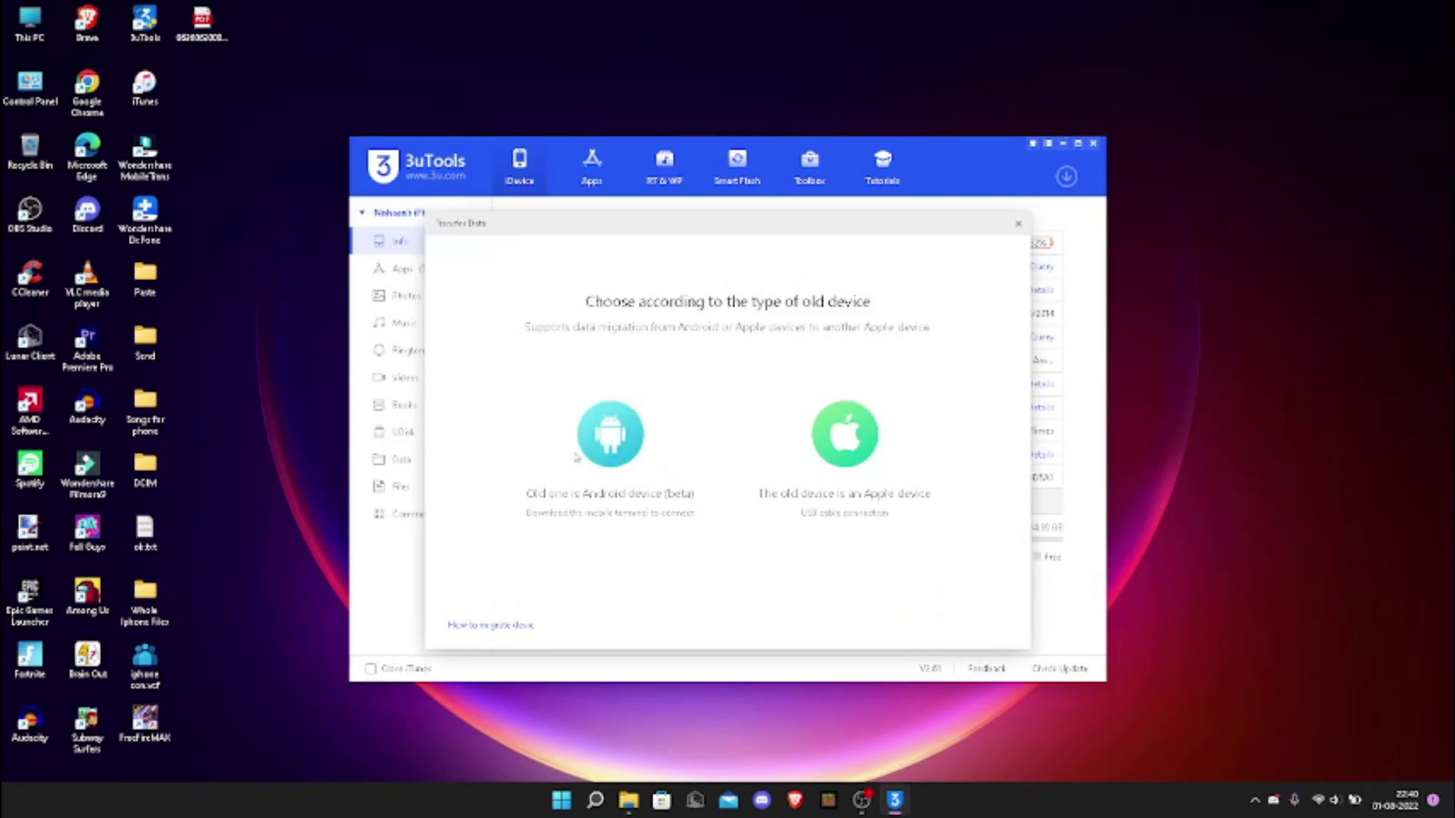
left_click(852, 429)
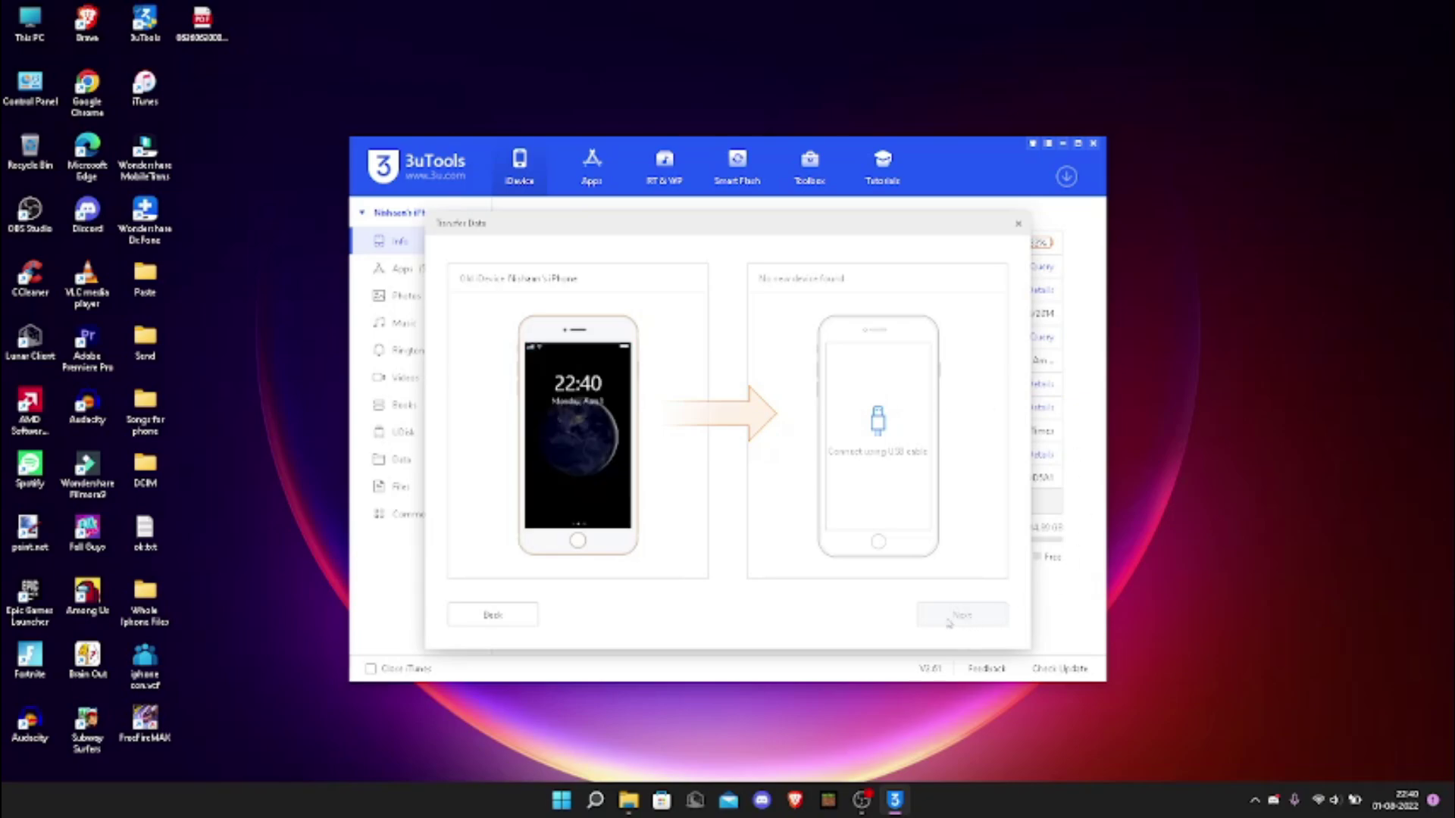
left_click(491, 617)
Step: Close the transfer dialog and minimize 3uTools to the system tray
left_click(1017, 224)
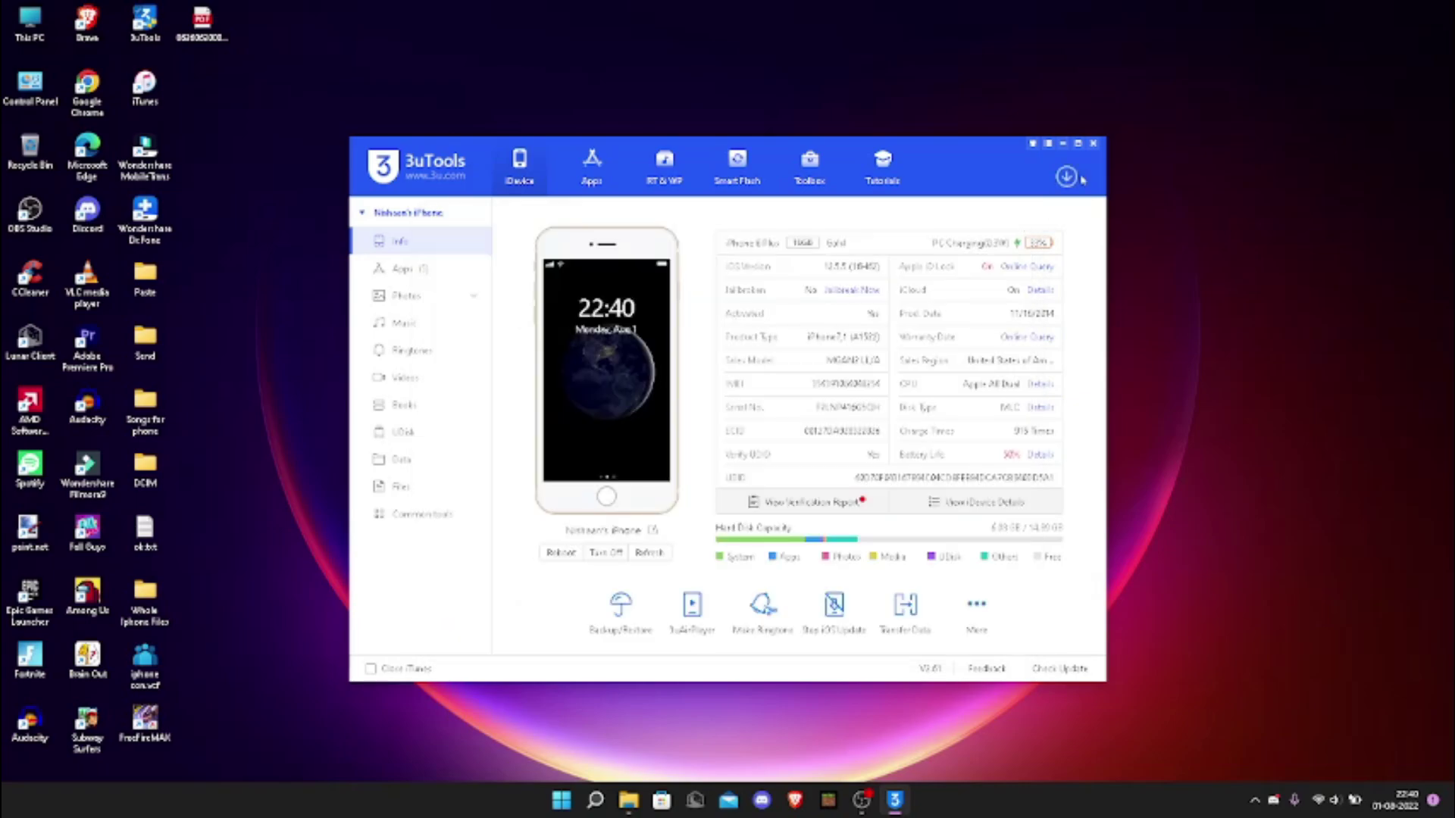
left_click(1094, 145)
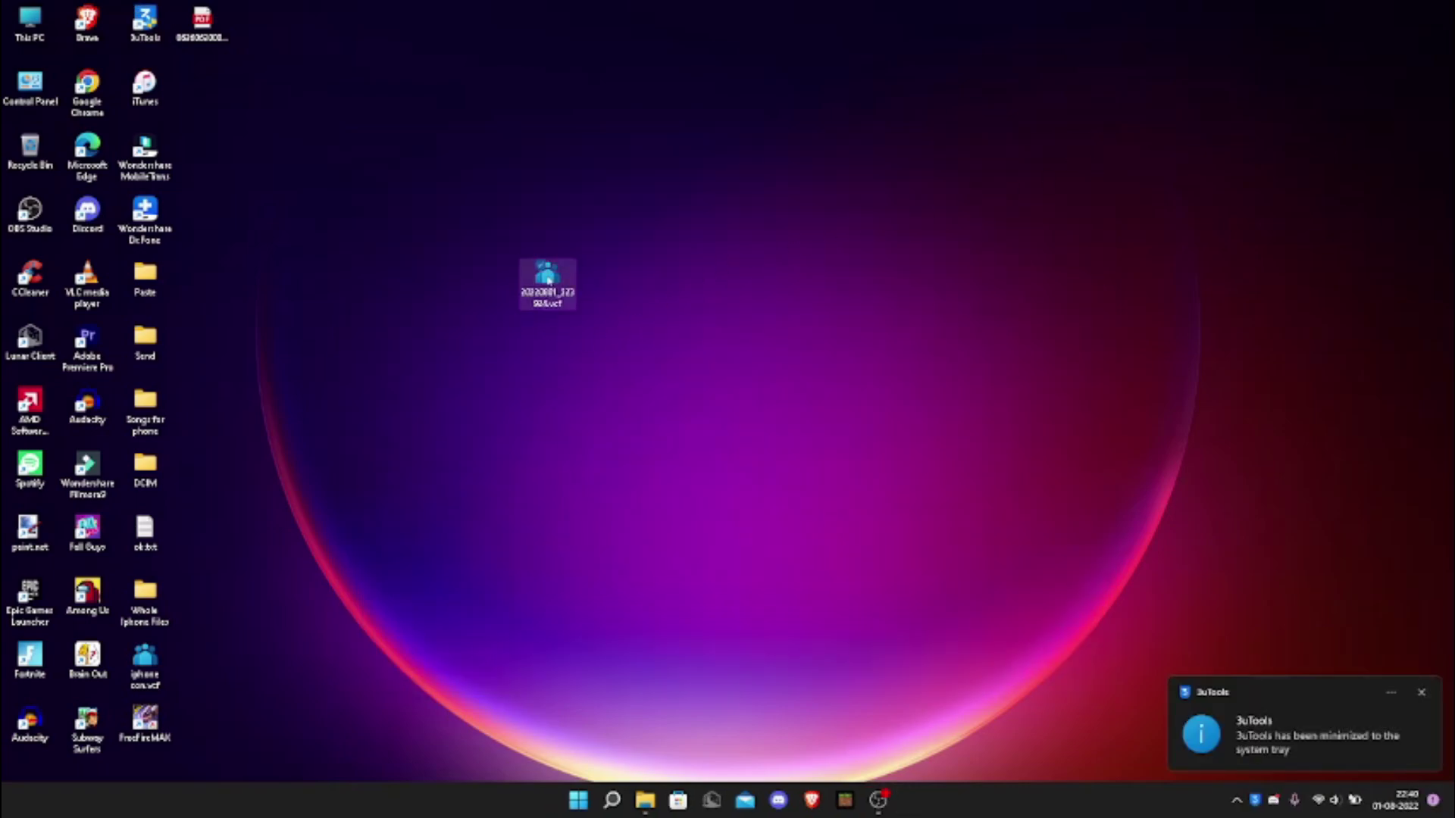
left_click_drag(545, 281, 720, 343)
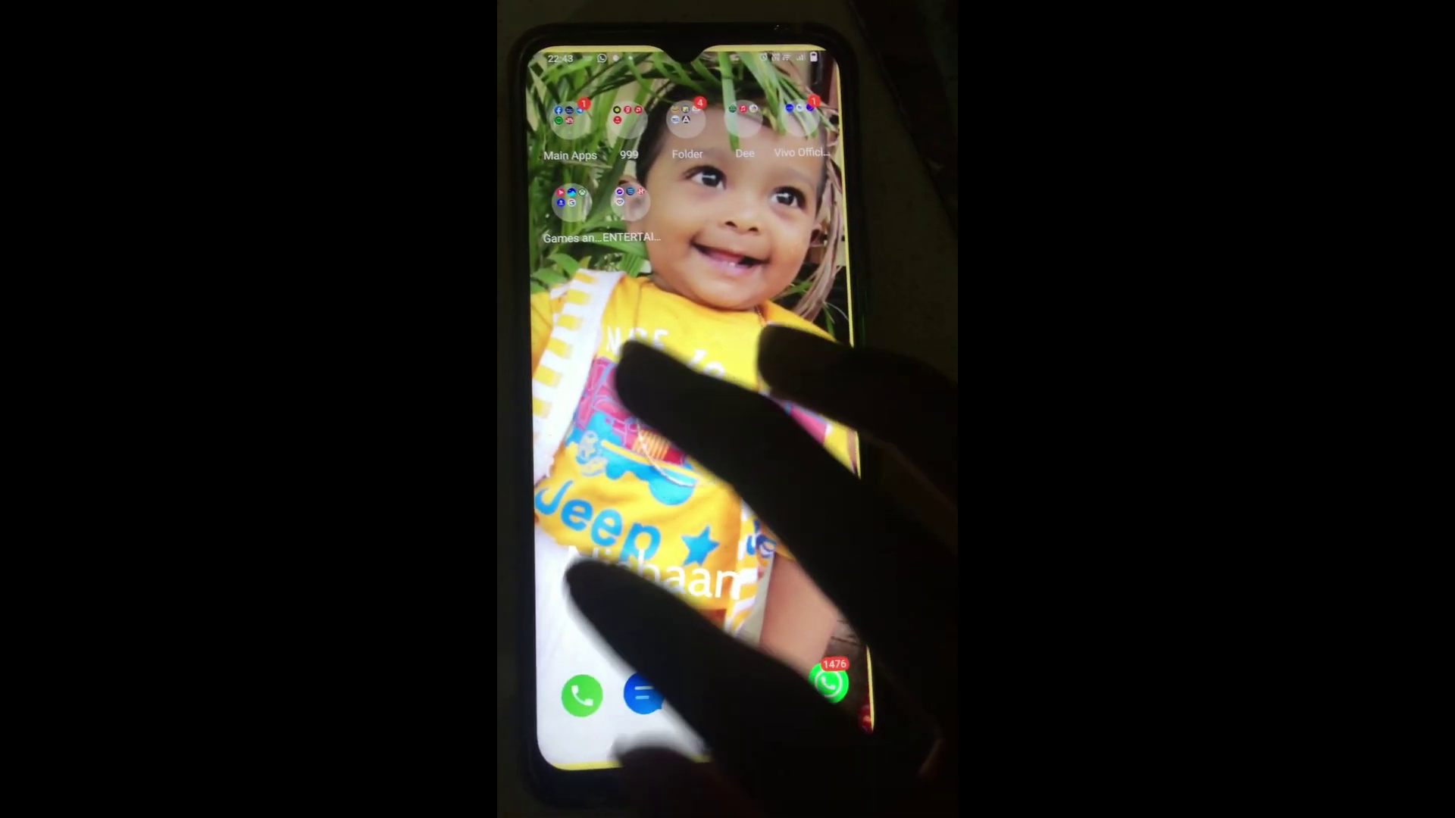
Step: In Phone > Contacts settings, choose Import/Export > Import from storage device
left_click(582, 696)
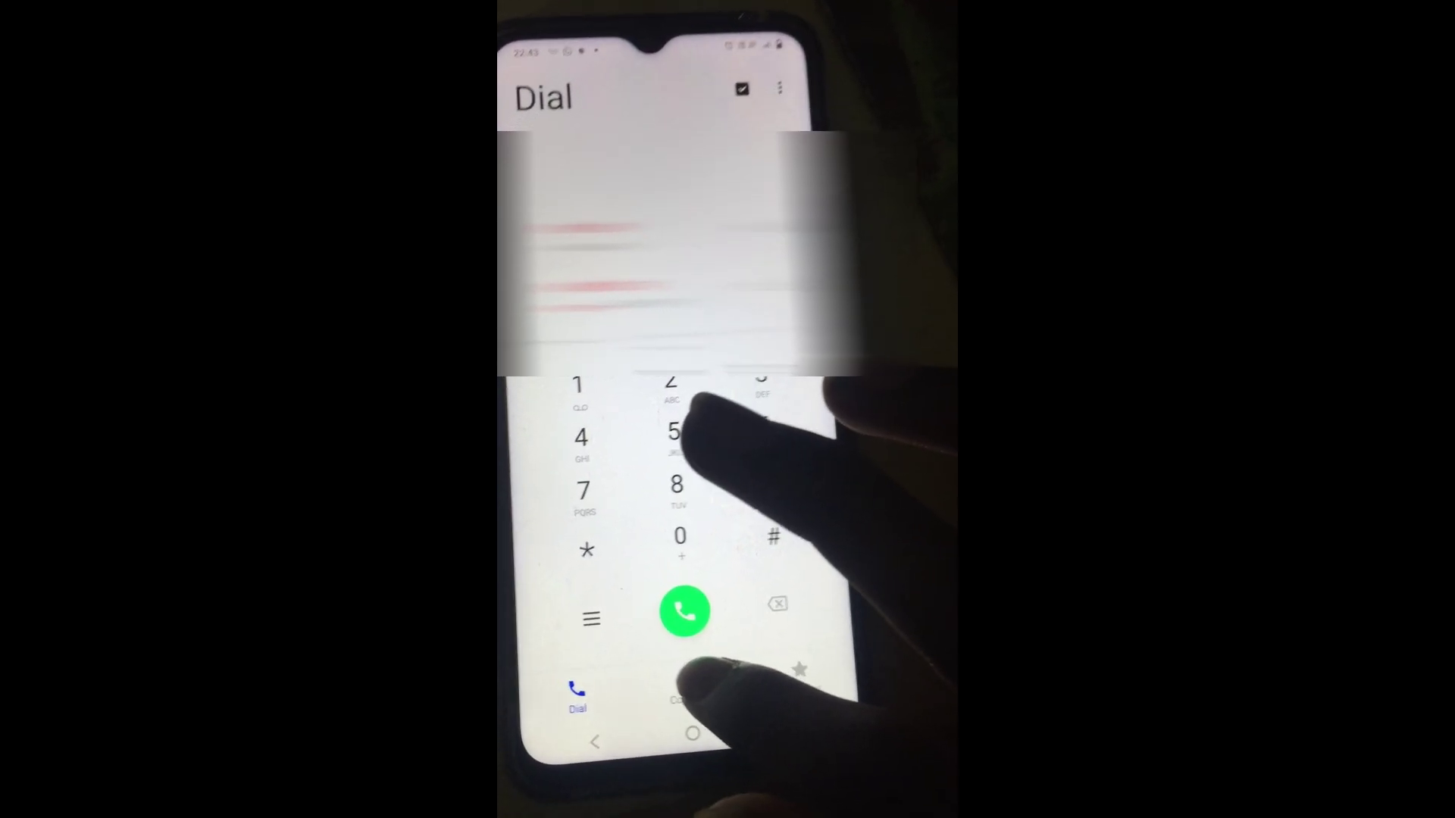
left_click(682, 693)
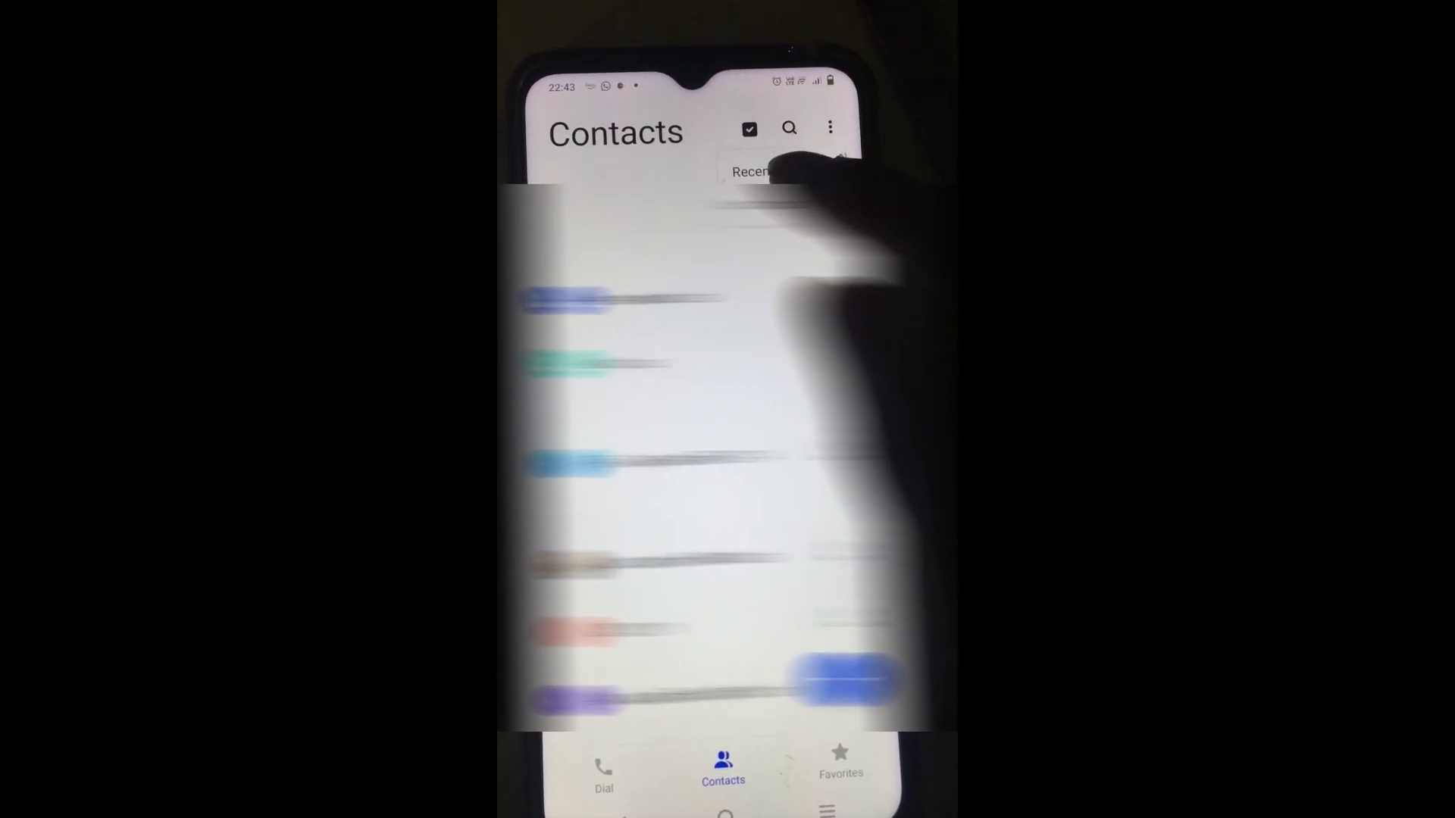
left_click(788, 194)
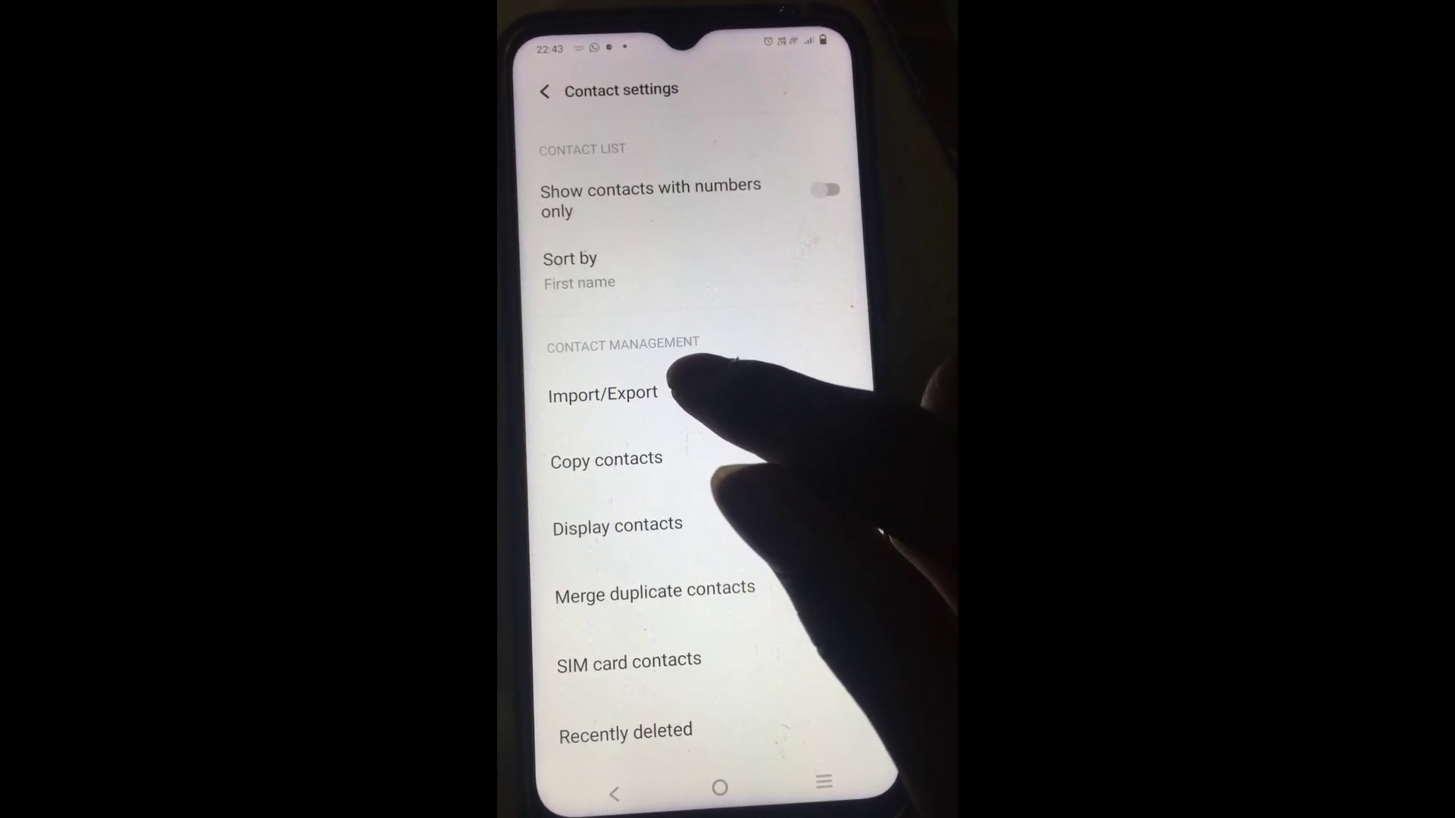
left_click(674, 392)
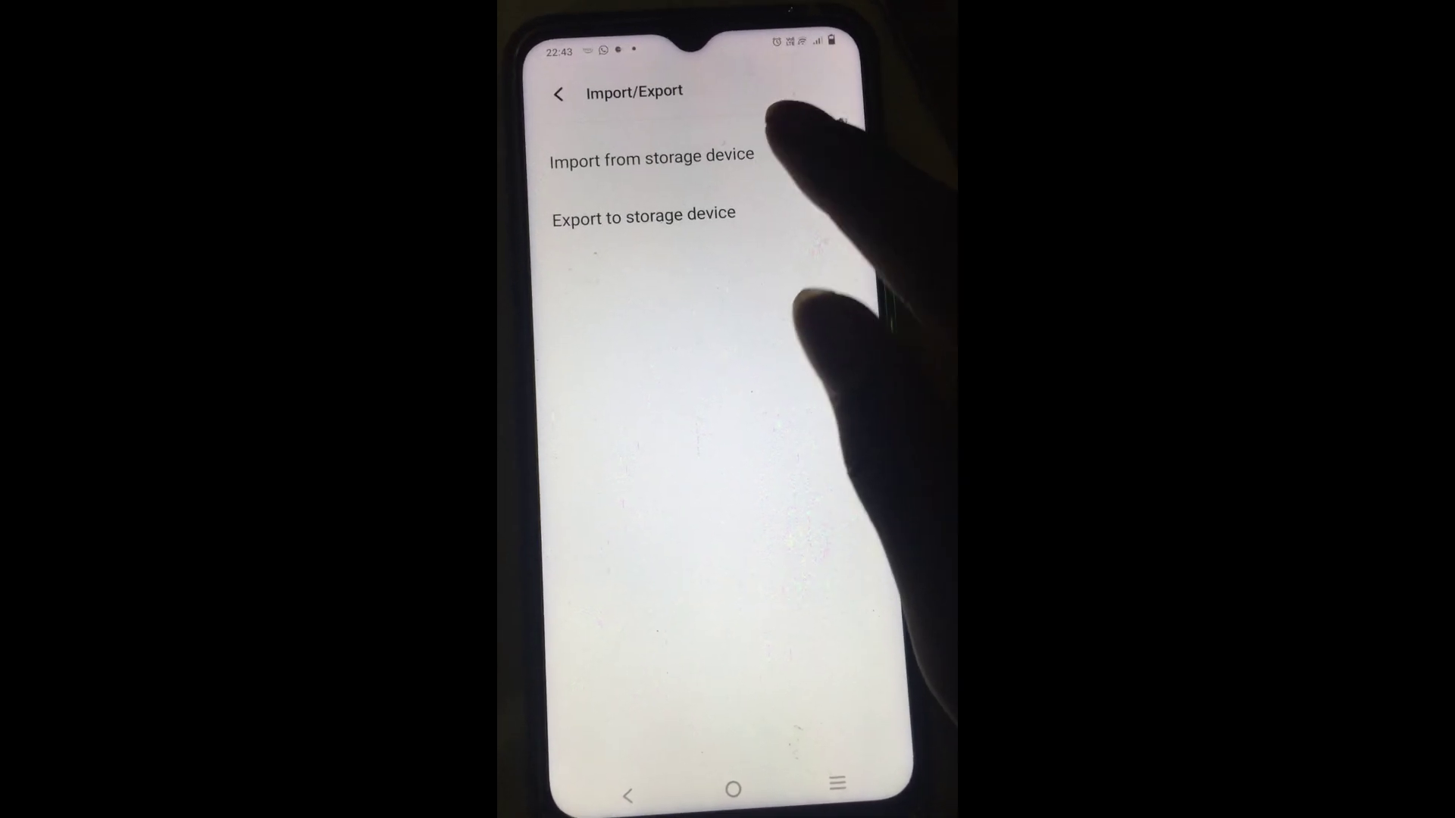
left_click(728, 163)
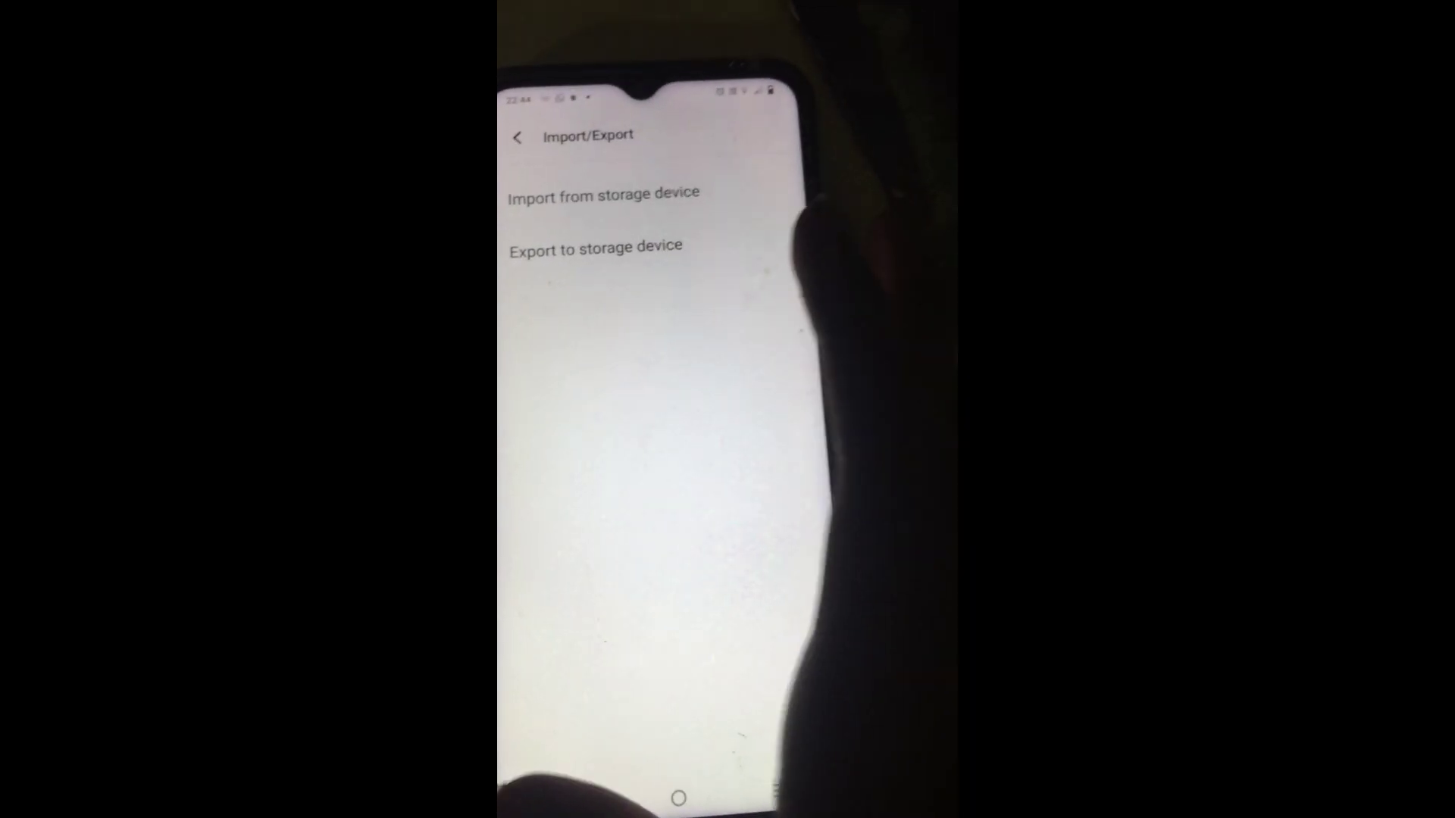
Step: Return to the contact settings and bring up the phone's app drawer
left_click(538, 792)
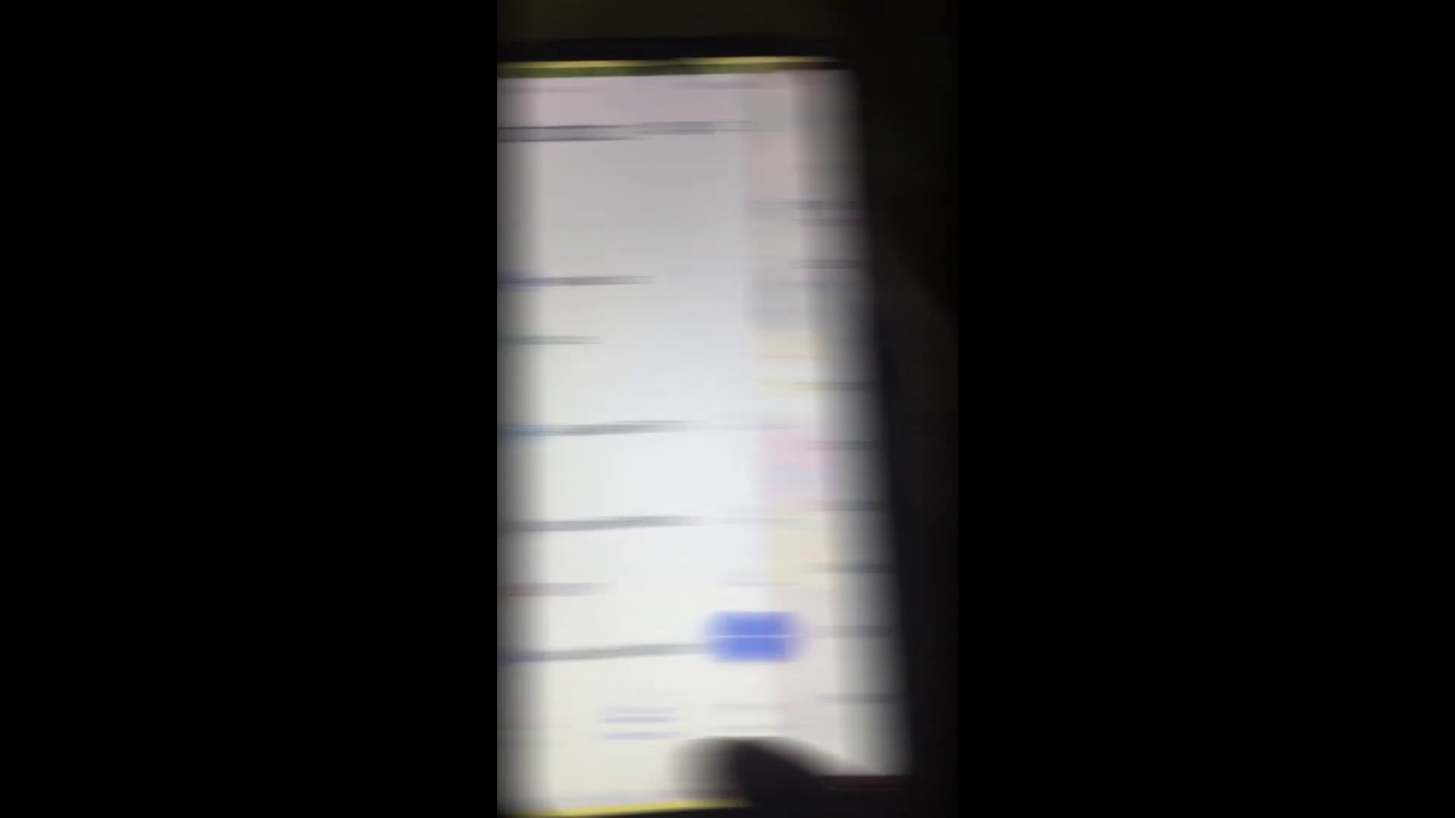
left_click_drag(617, 781, 693, 527)
left_click_drag(746, 133, 807, 311)
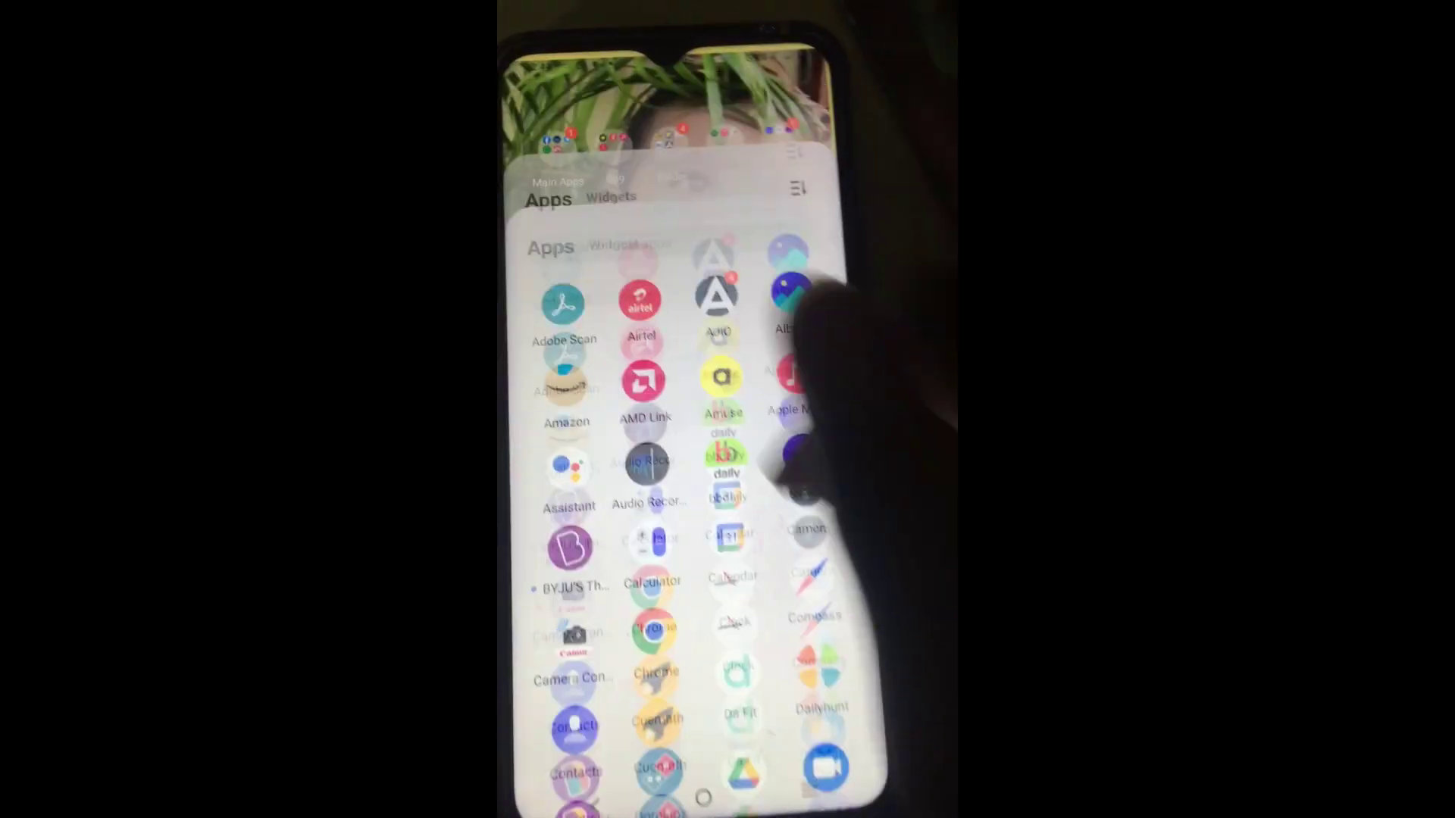